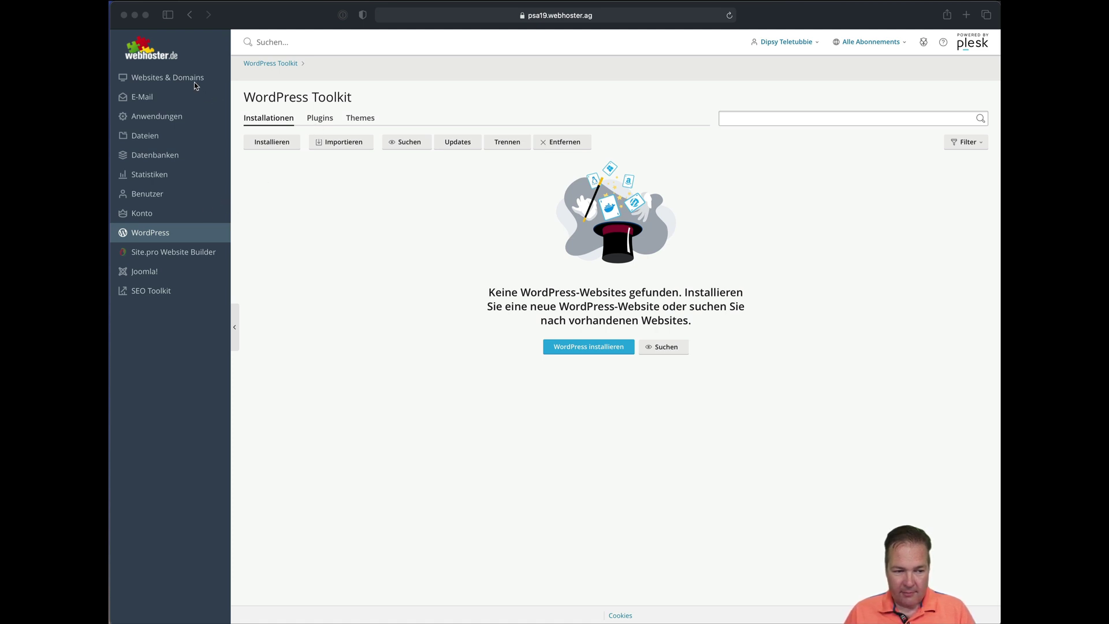
Start a new WordPress installation on the domain ihrefirma.de.
left_click(169, 236)
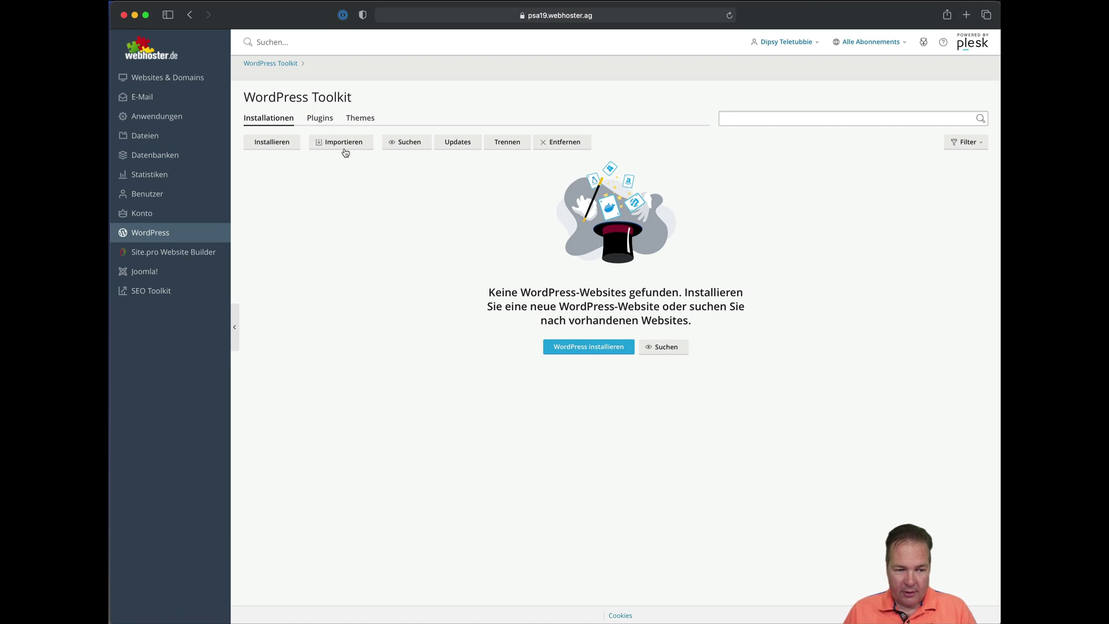
left_click(285, 144)
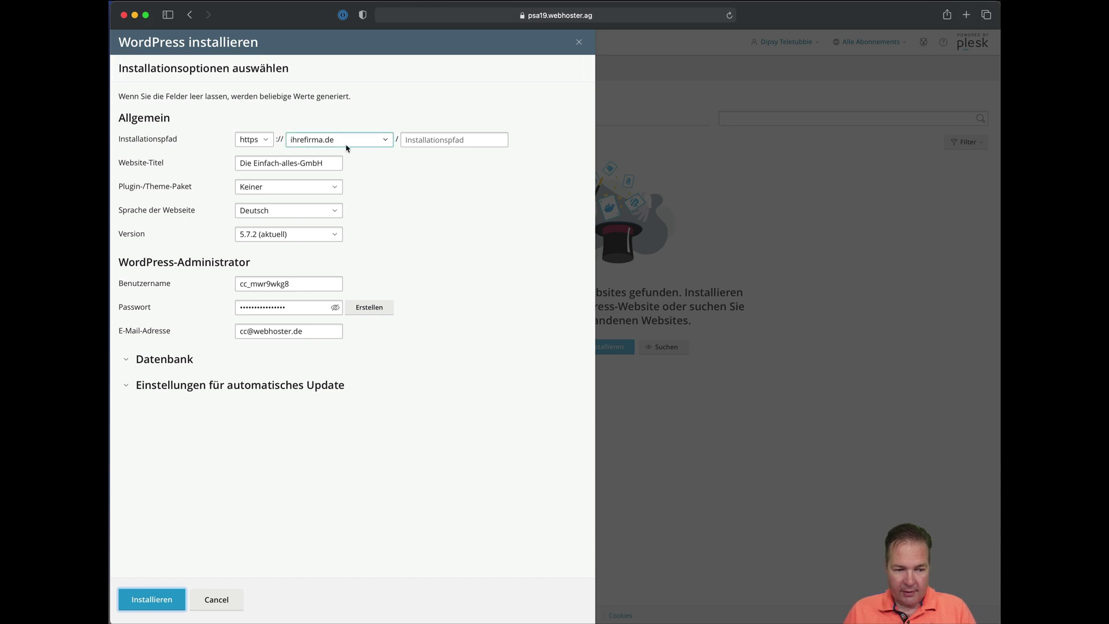
left_click(347, 145)
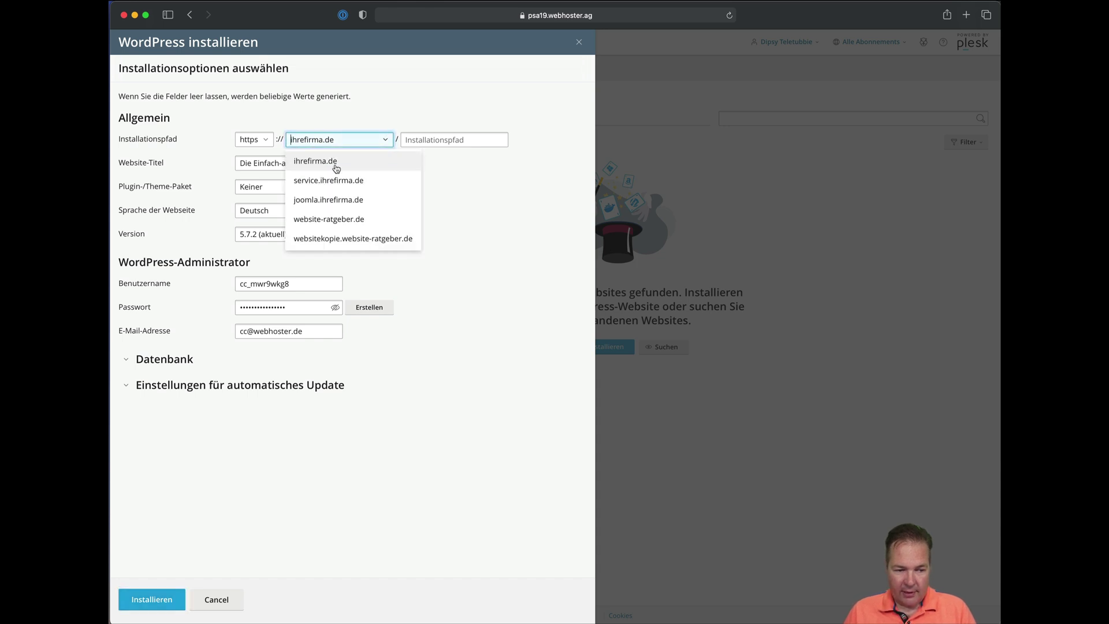
left_click(335, 168)
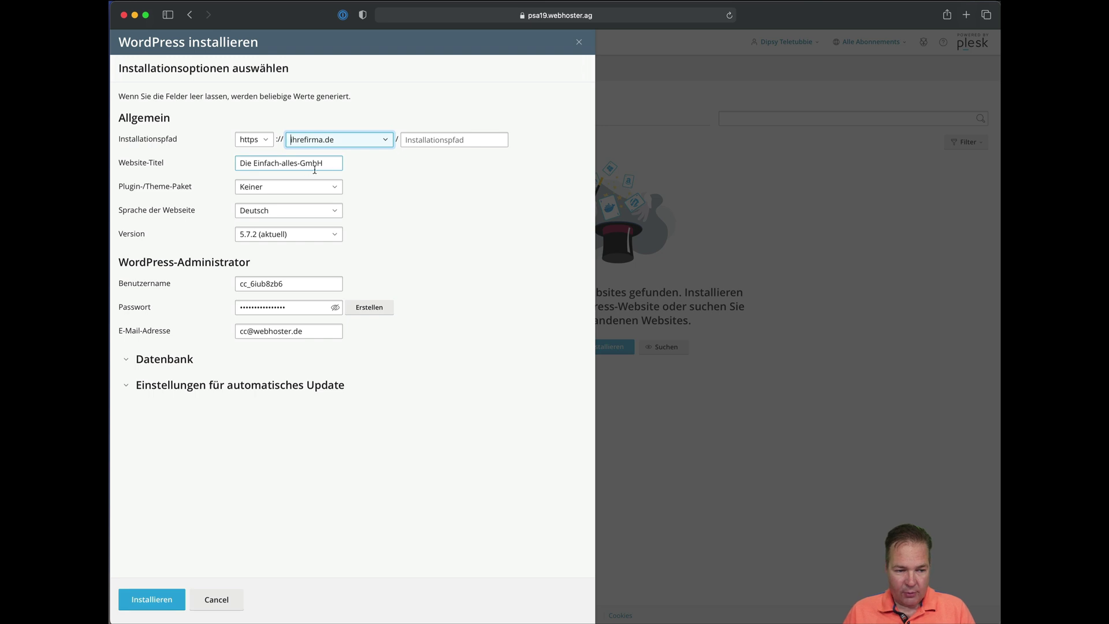
Title the site 'Meine Website' and choose the 'Website mit Baukasten' plugin/theme package.
triple_click(330, 165)
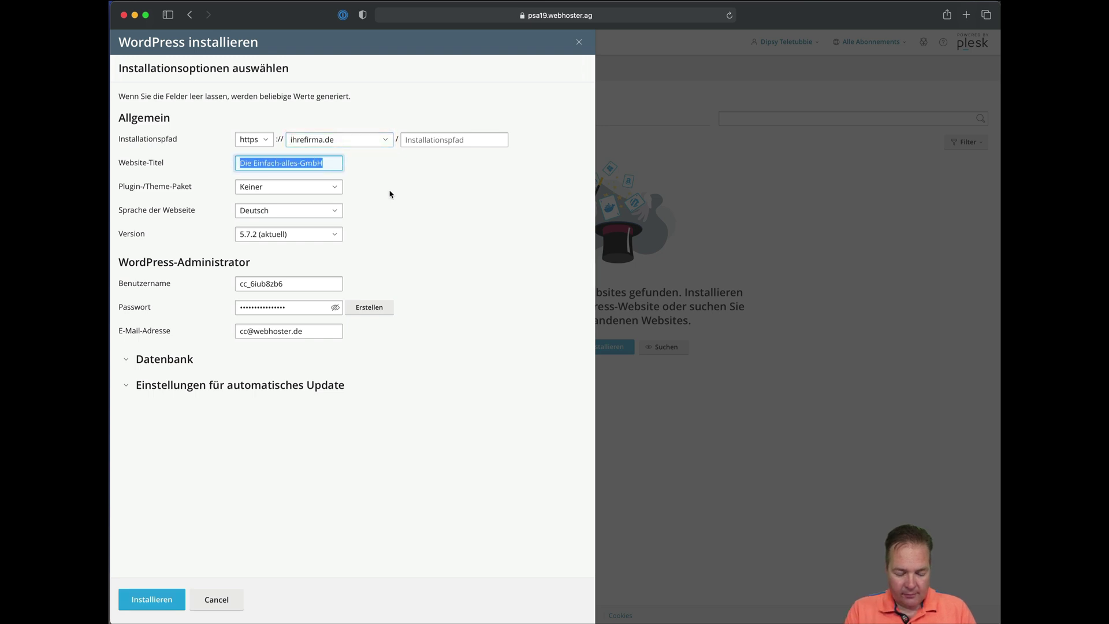
type("Meine ")
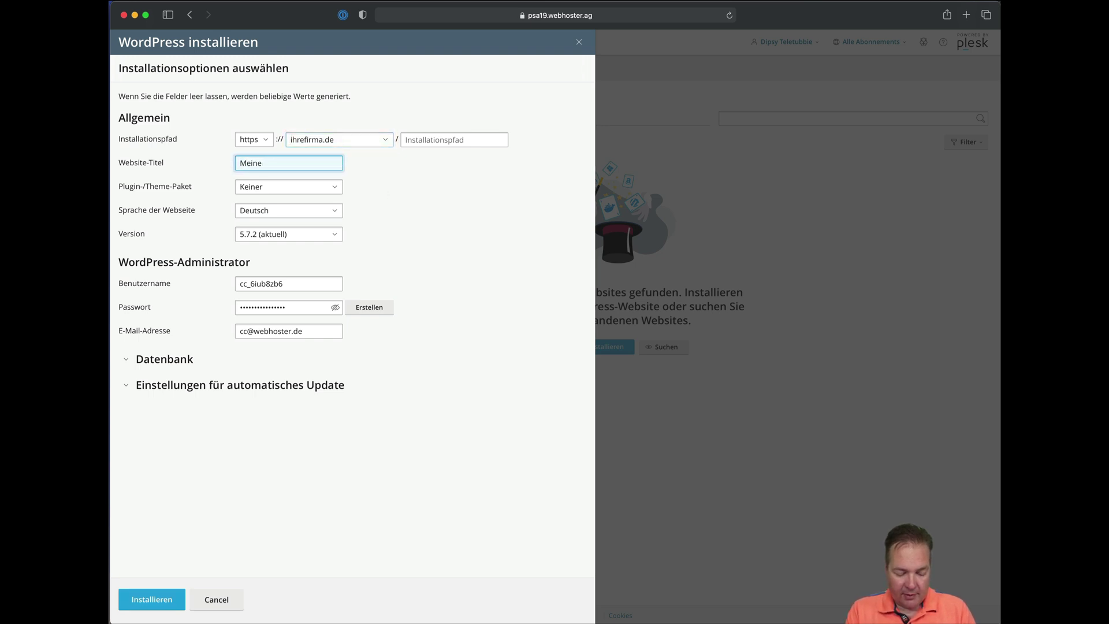
type("Website")
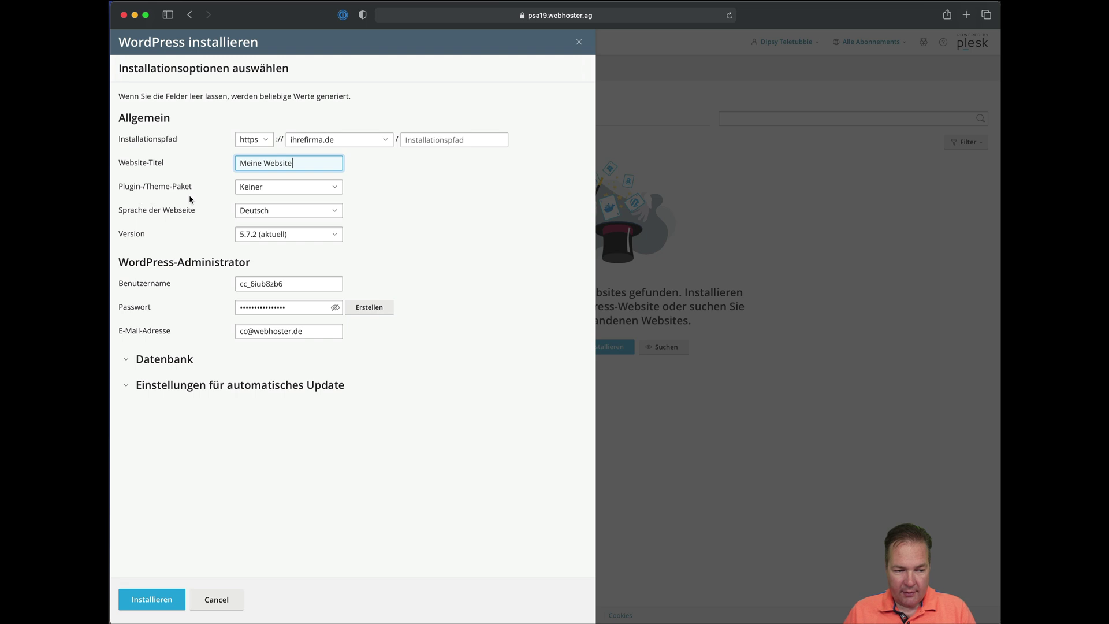
left_click(334, 190)
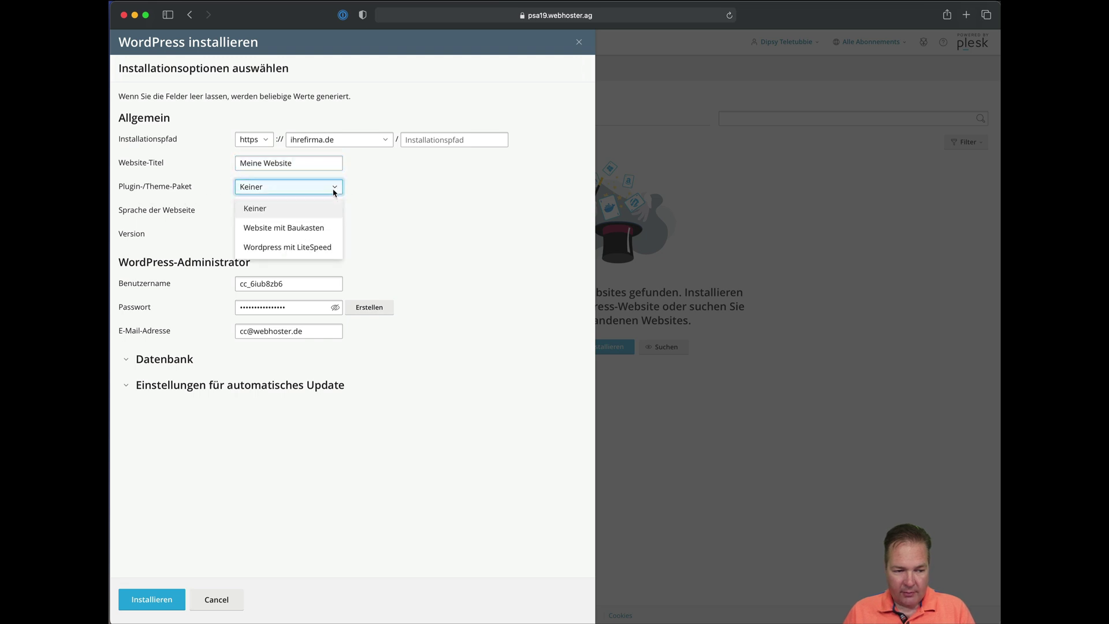
left_click(317, 235)
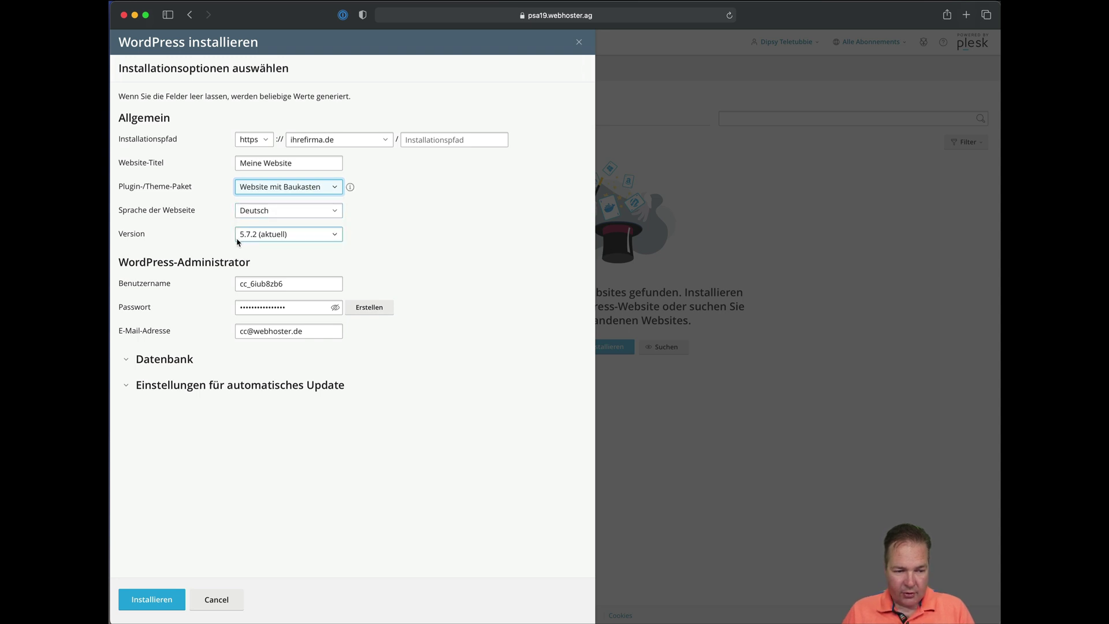
double_click(294, 287)
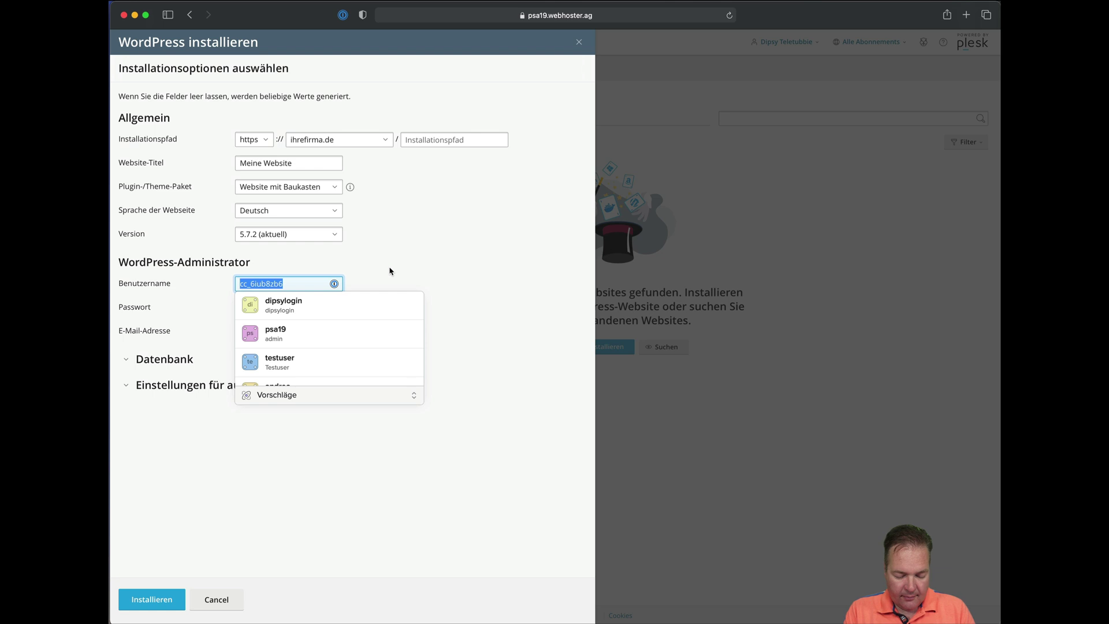
Set admin username 'ihrefirmaadmin', enable plugin and theme auto-updates, and install WordPress.
type("ihrefirmaadmi")
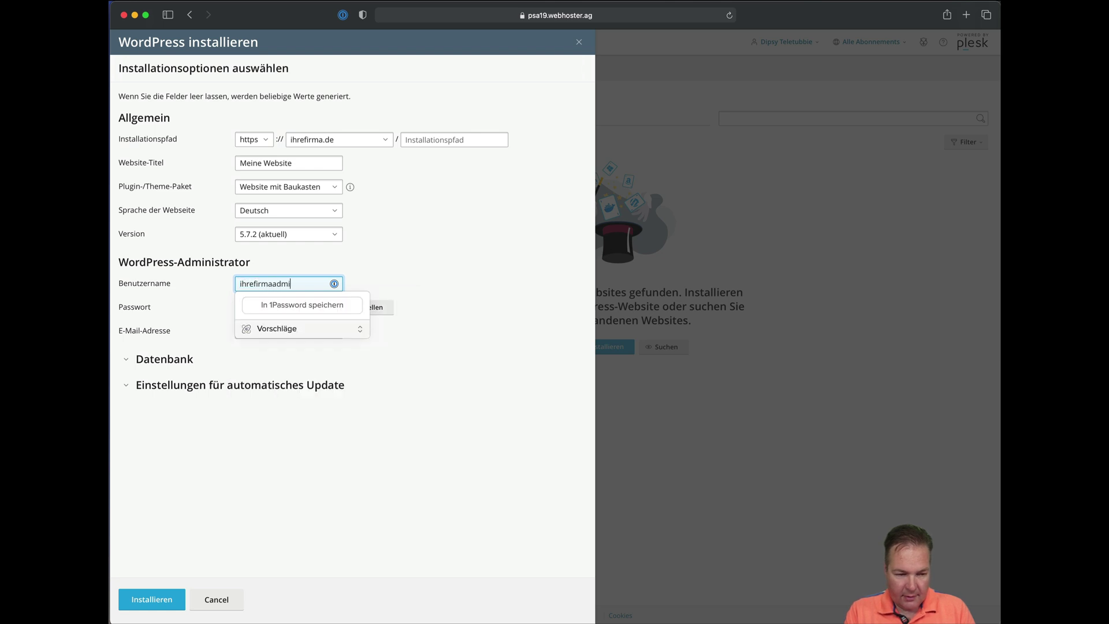
type("n")
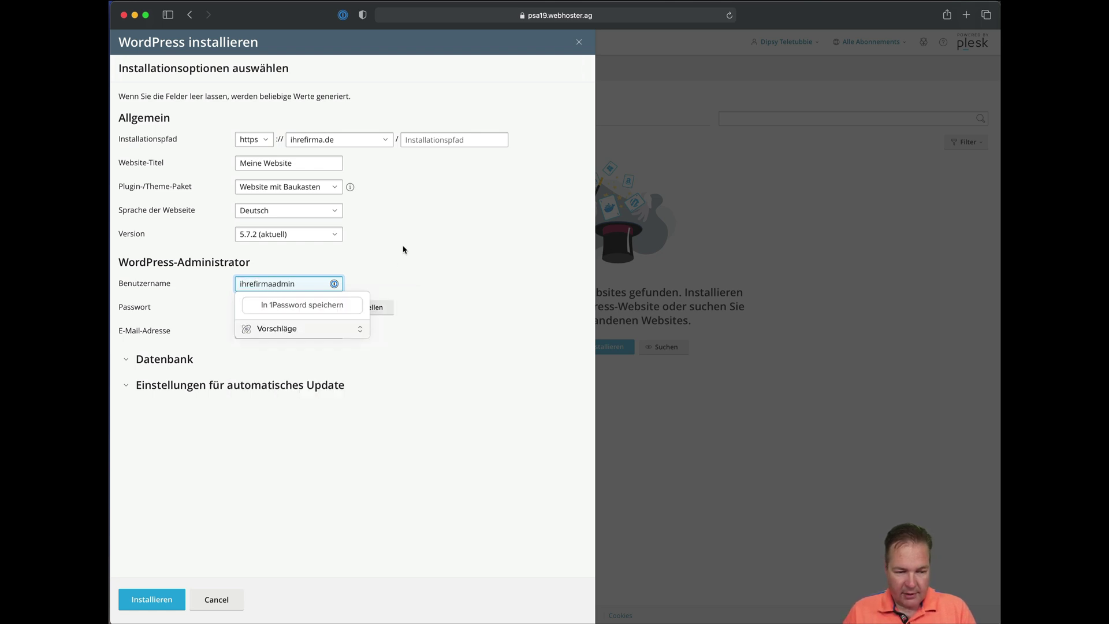
left_click(403, 250)
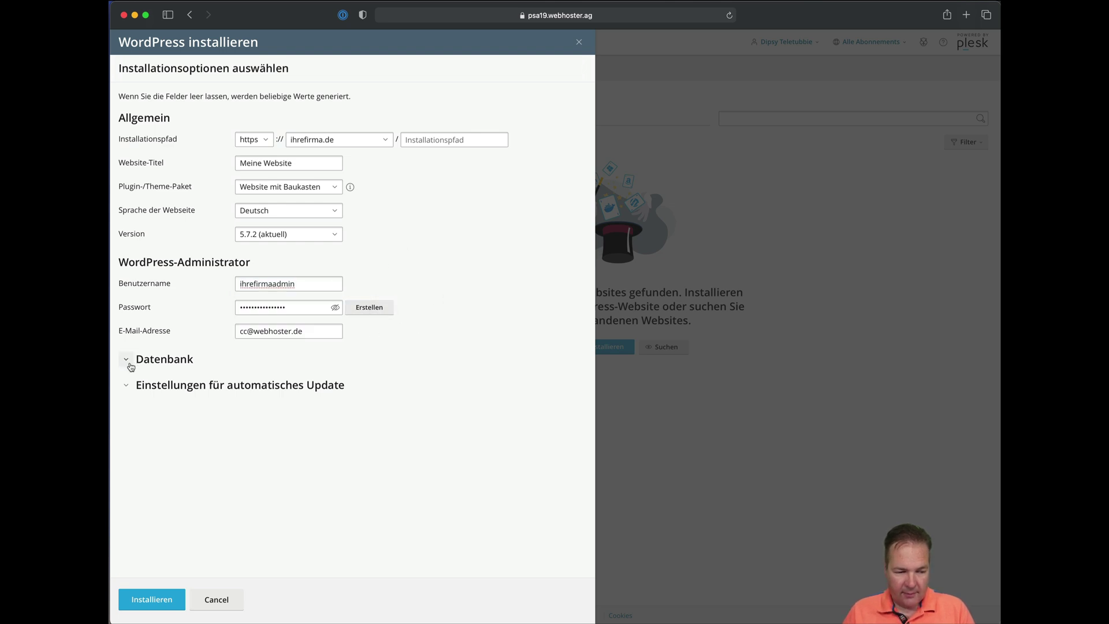
left_click(127, 386)
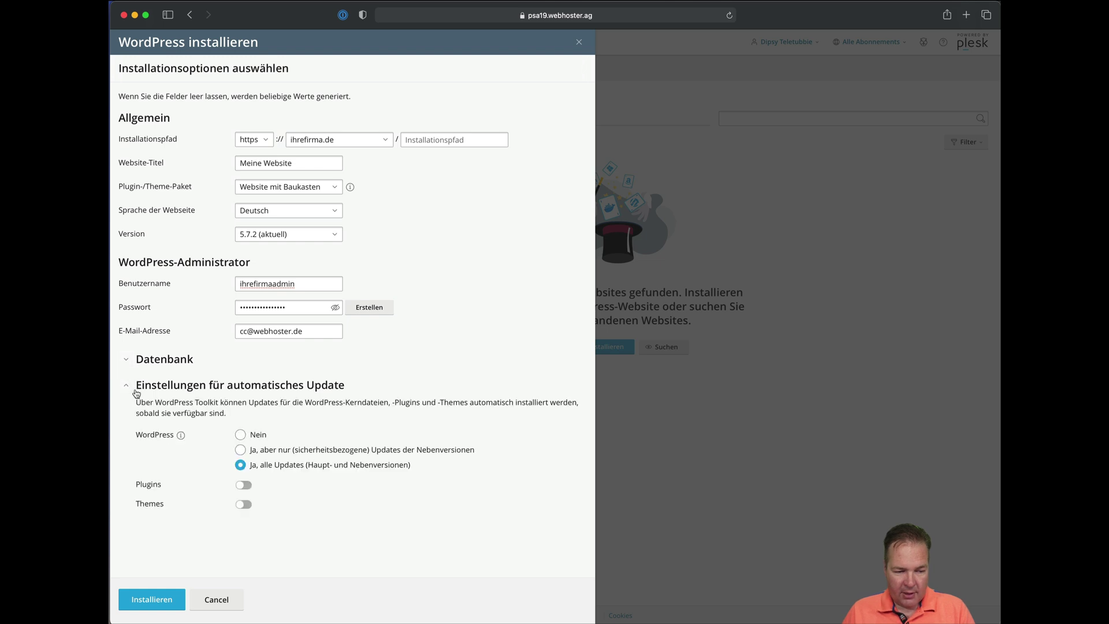
left_click(244, 486)
left_click(244, 505)
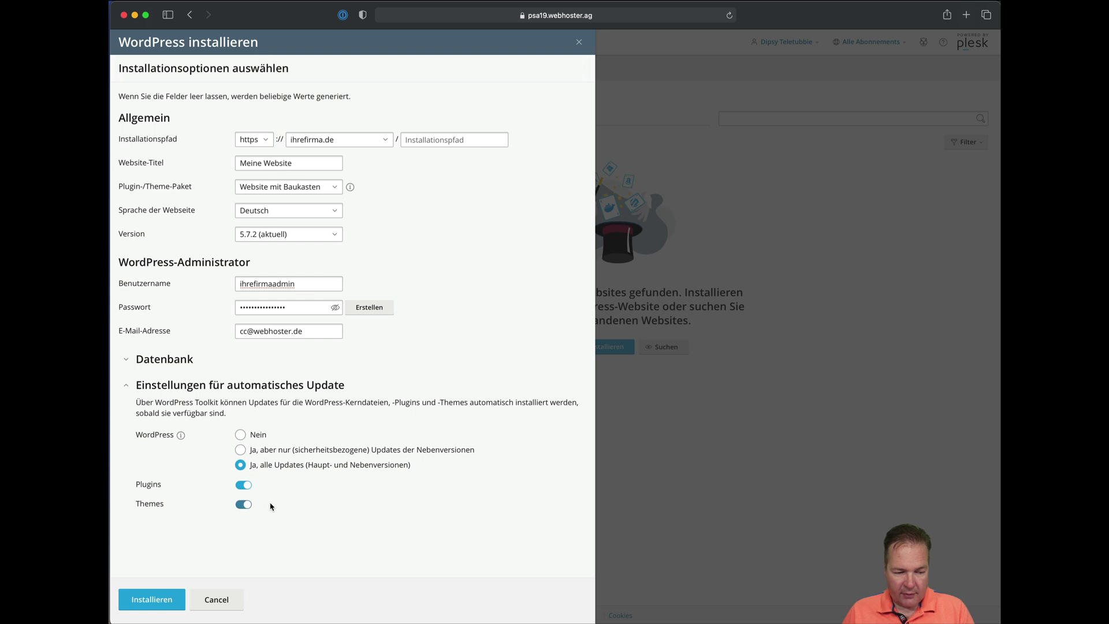
left_click(151, 603)
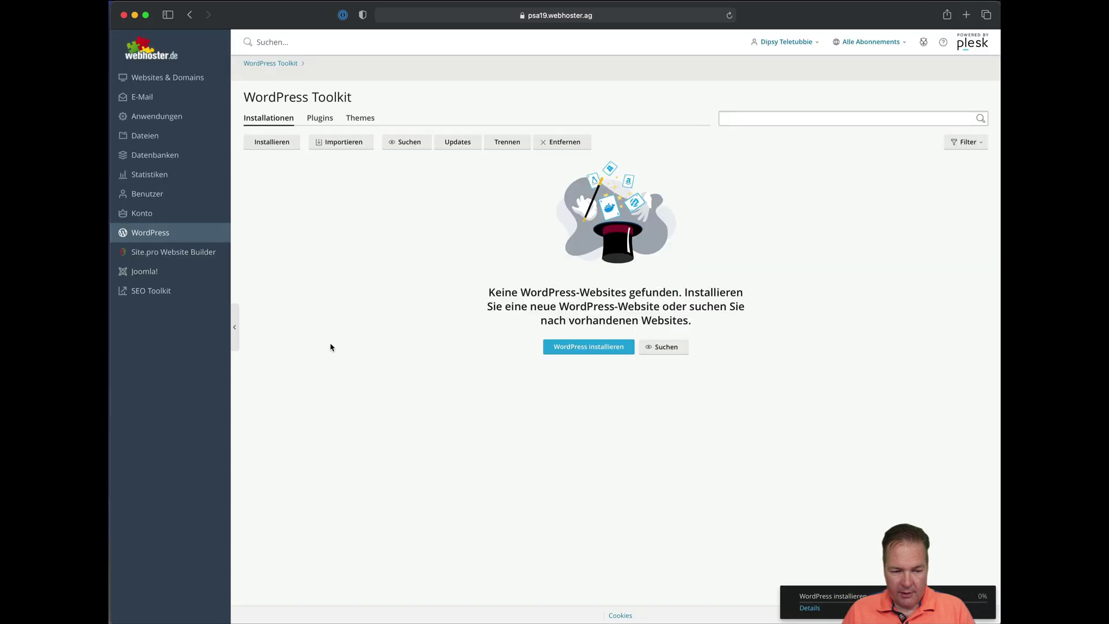
Follow the installation progress to completion and decline extra plugins with 'Nein danke'.
left_click(809, 608)
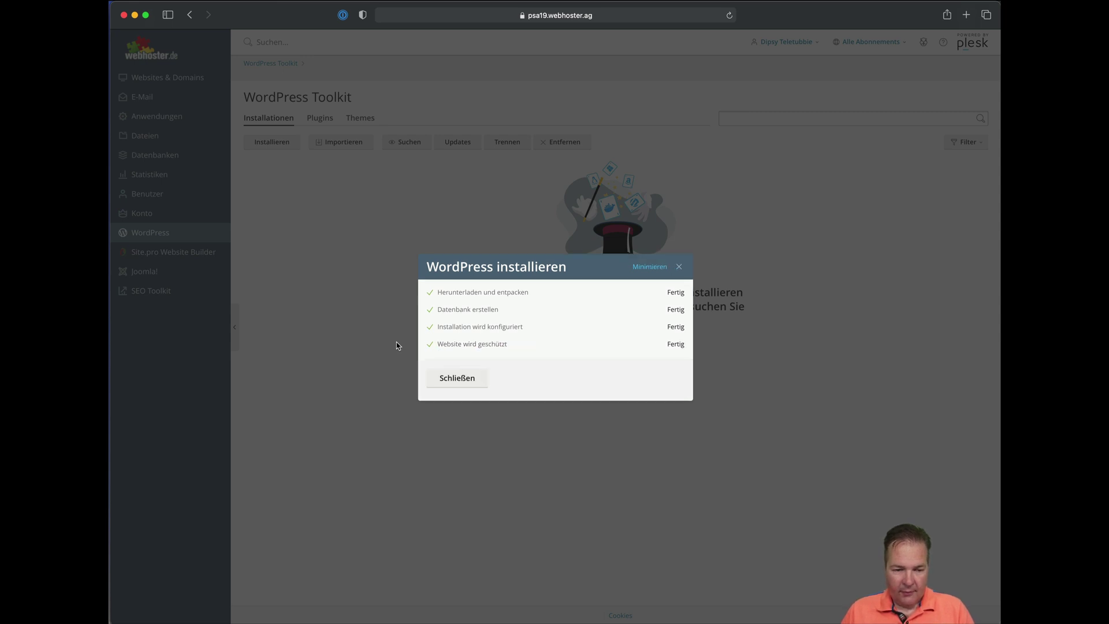
left_click(466, 383)
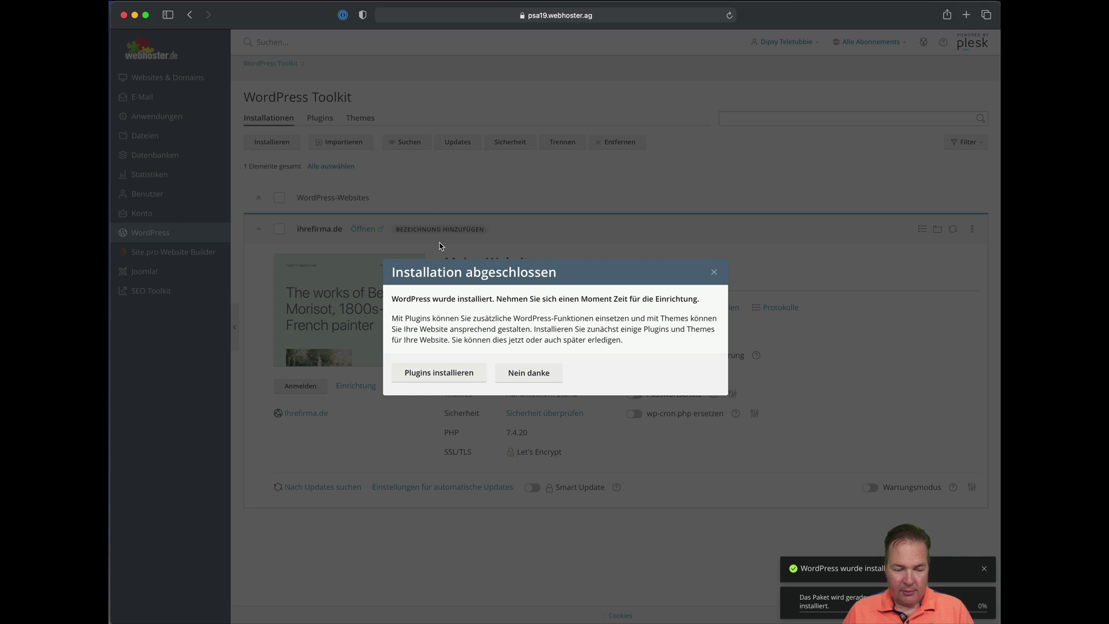
left_click(515, 375)
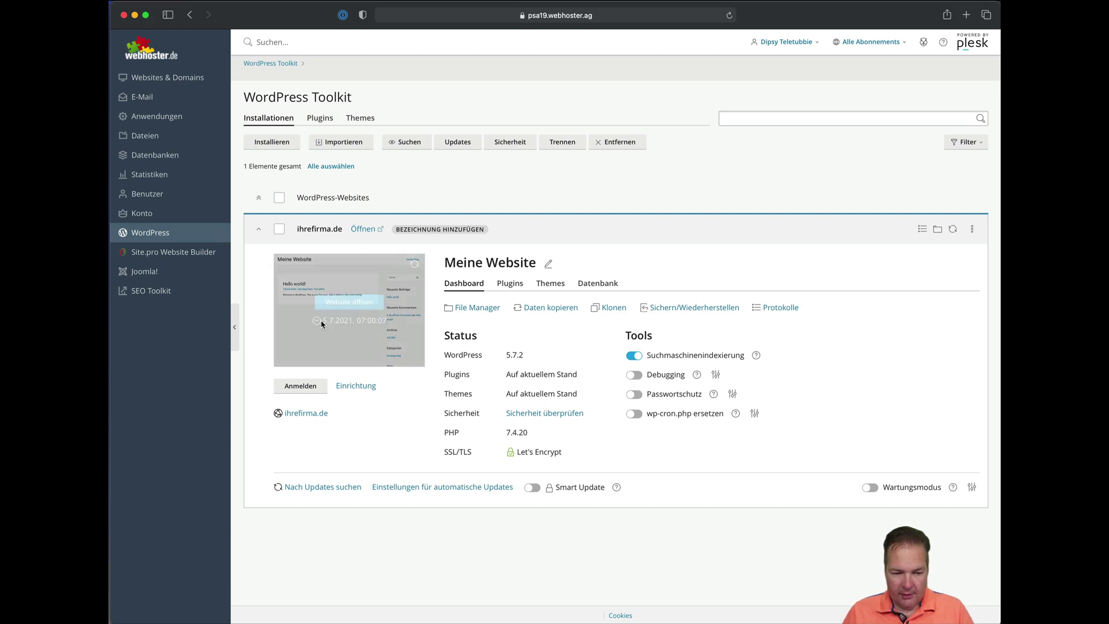
Review the site's installed themes and plugins, then log in to its WordPress admin.
mouse_move(341, 306)
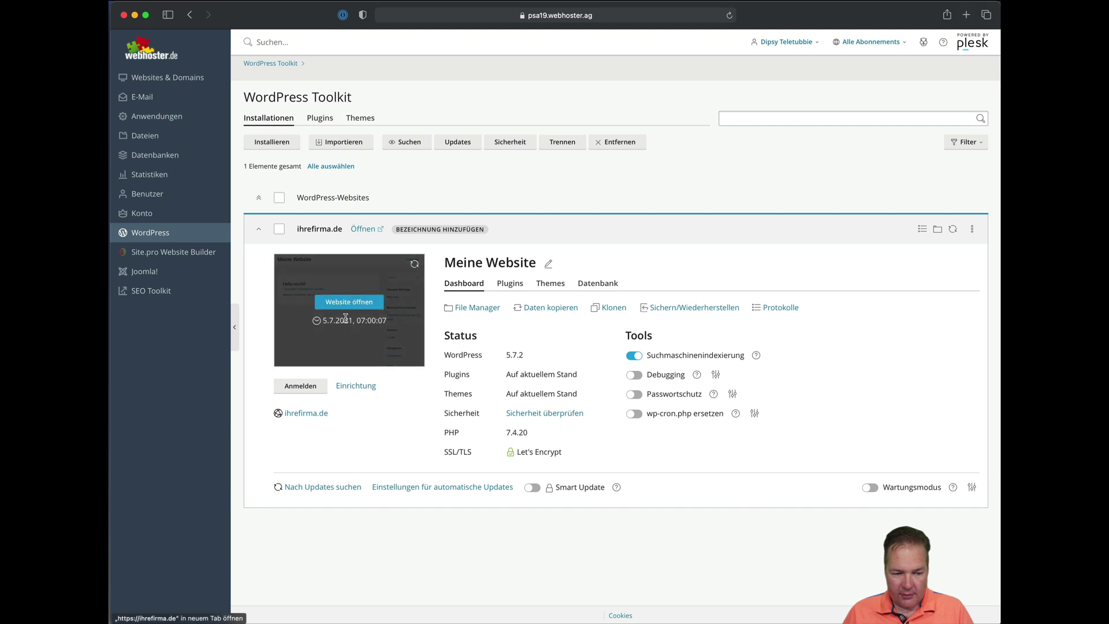
left_click(549, 284)
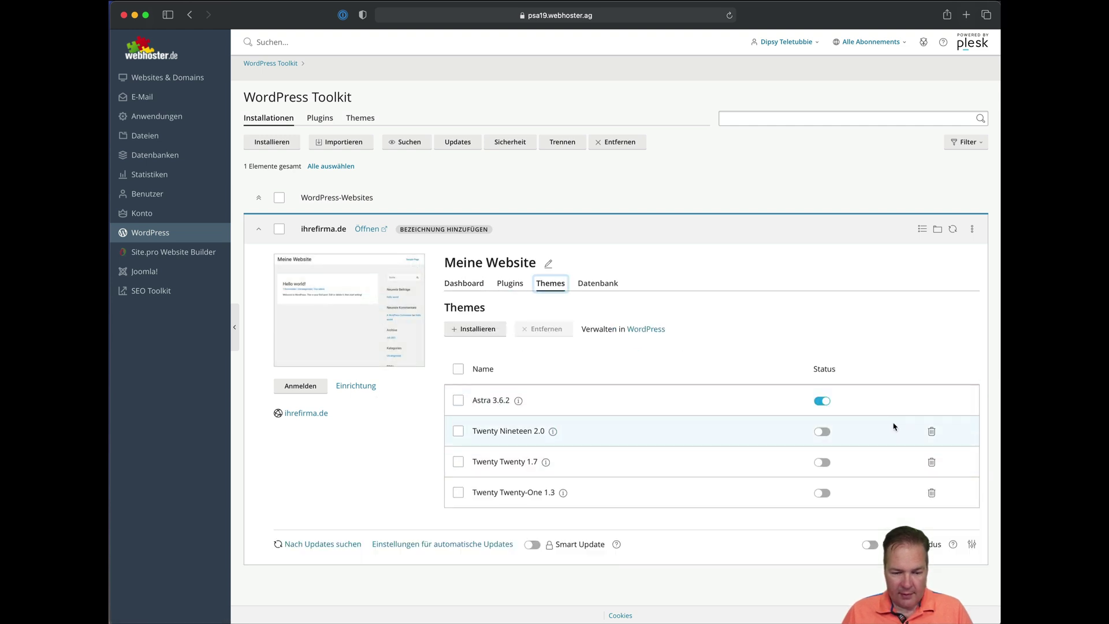
left_click(503, 286)
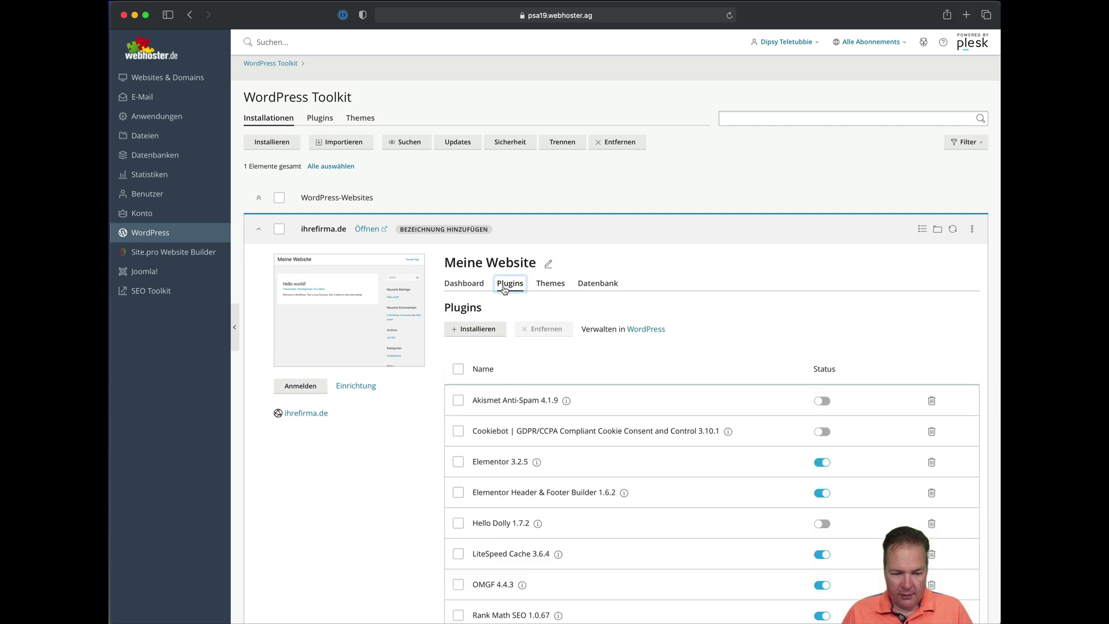
scroll(653, 369, "down", 3)
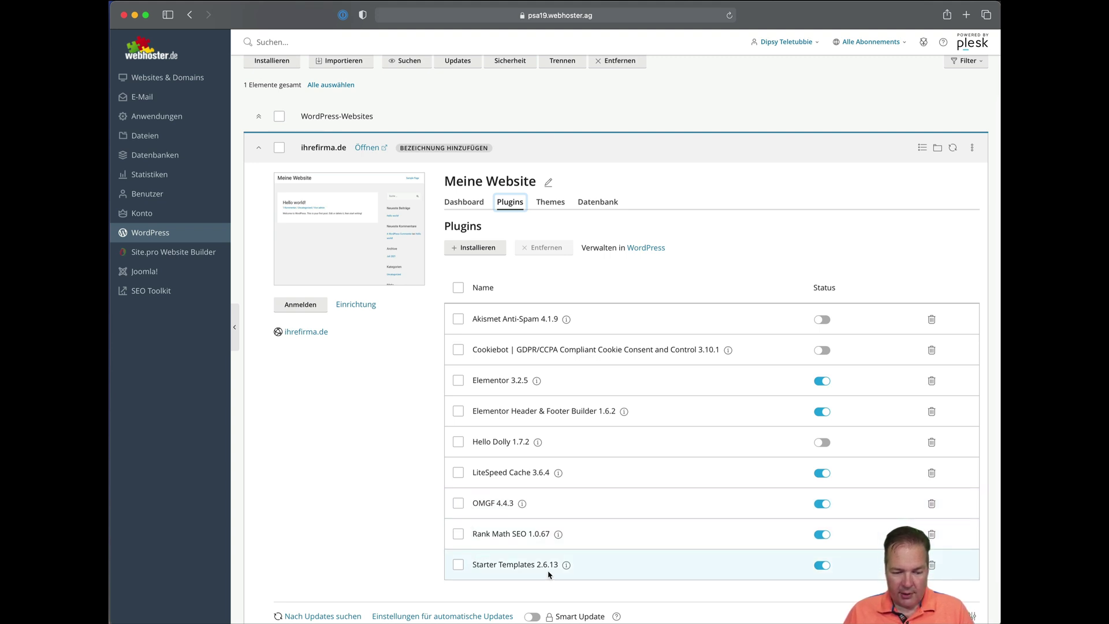
left_click(308, 310)
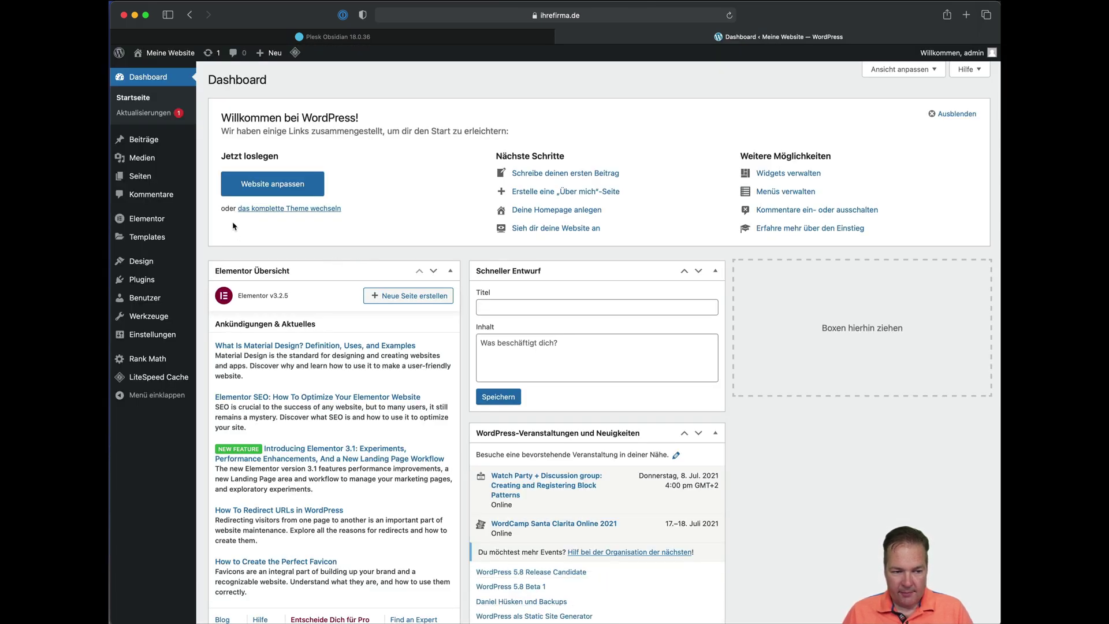
Open 'Zur Website' from the admin bar in a new browser tab.
mouse_move(171, 158)
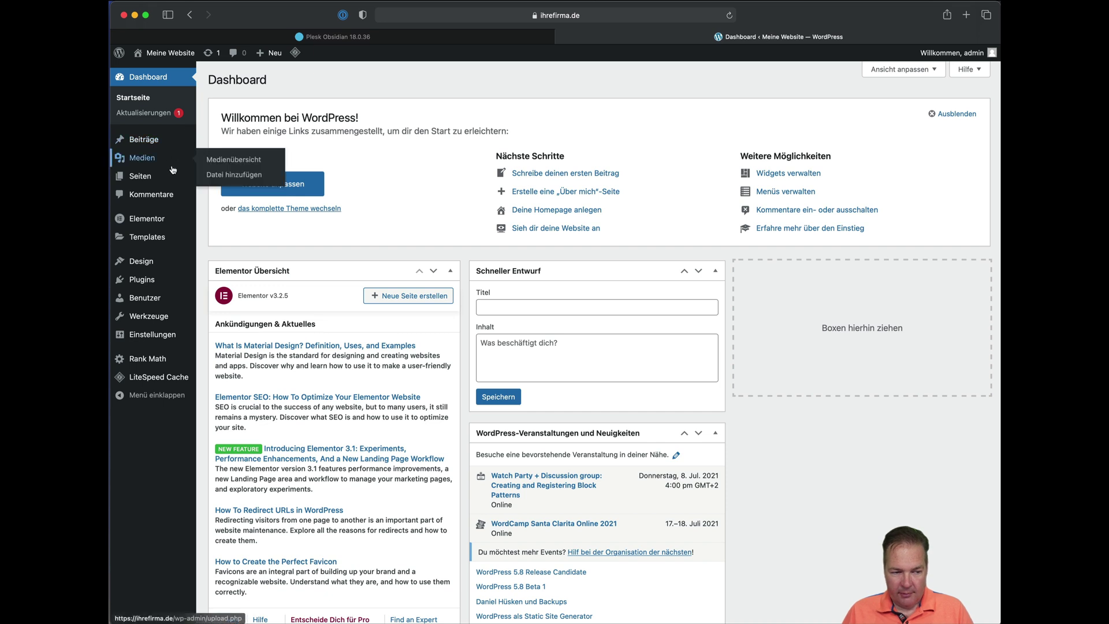
mouse_move(179, 177)
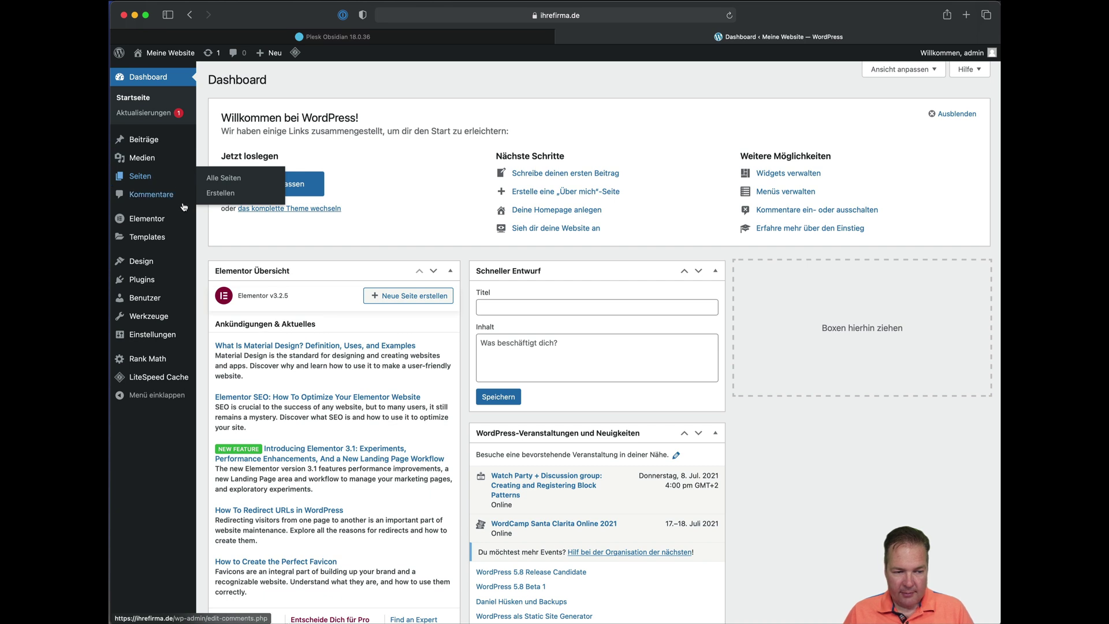
mouse_move(177, 224)
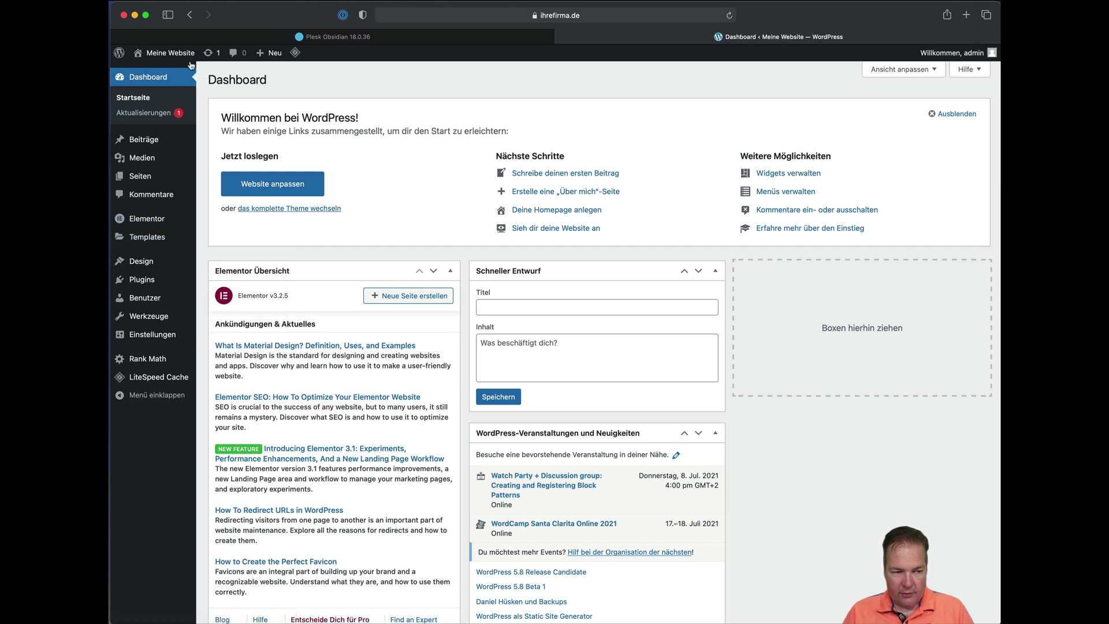
right_click(163, 69)
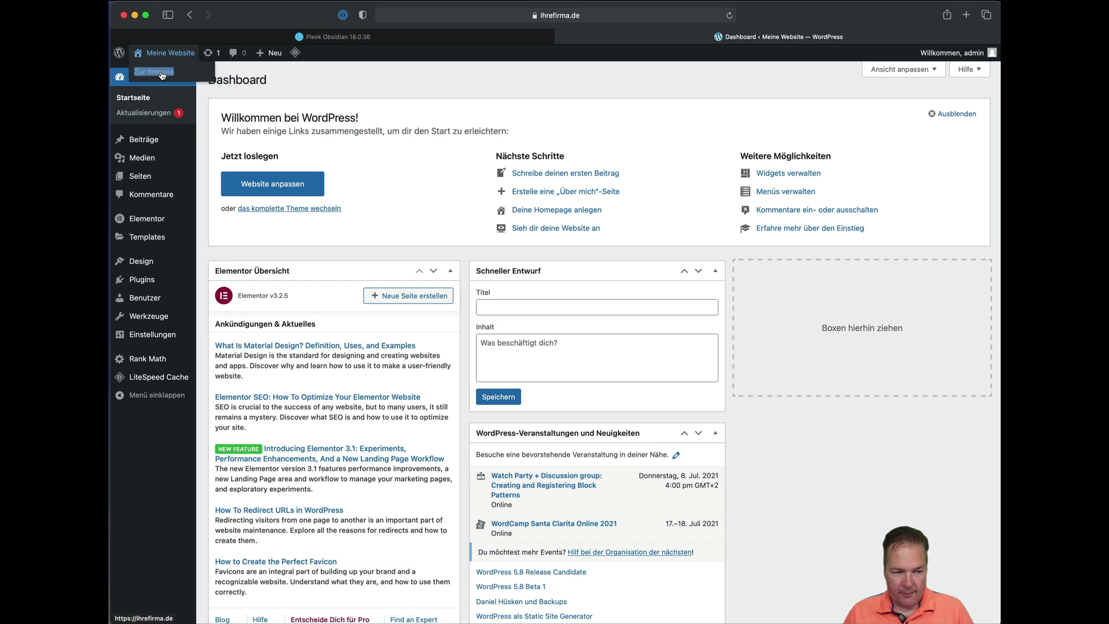
left_click(181, 79)
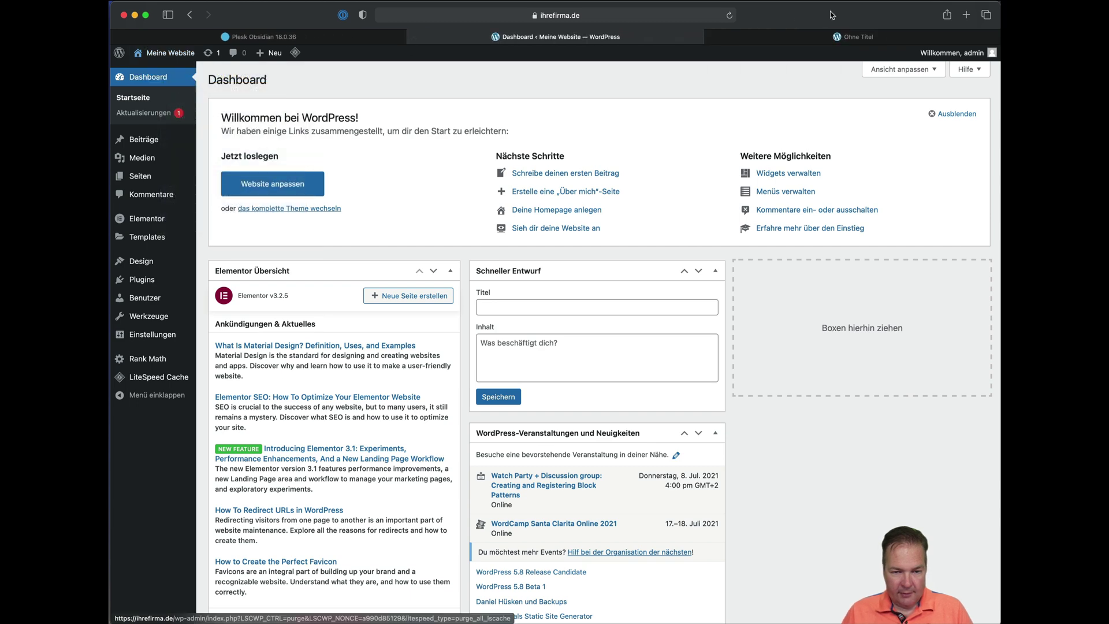
left_click(816, 39)
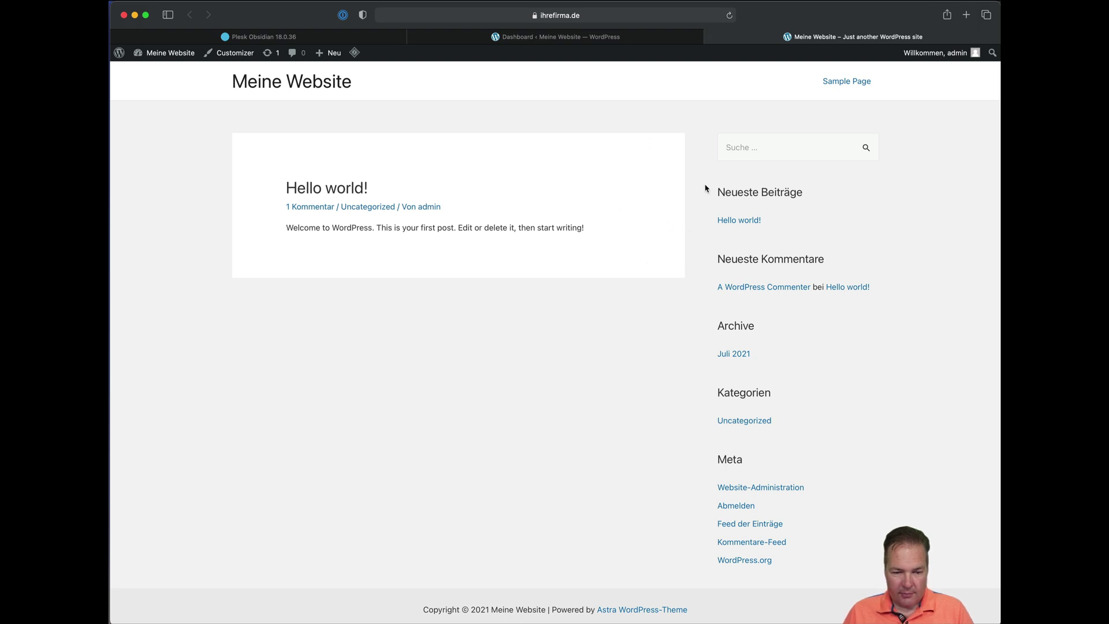
left_click(598, 37)
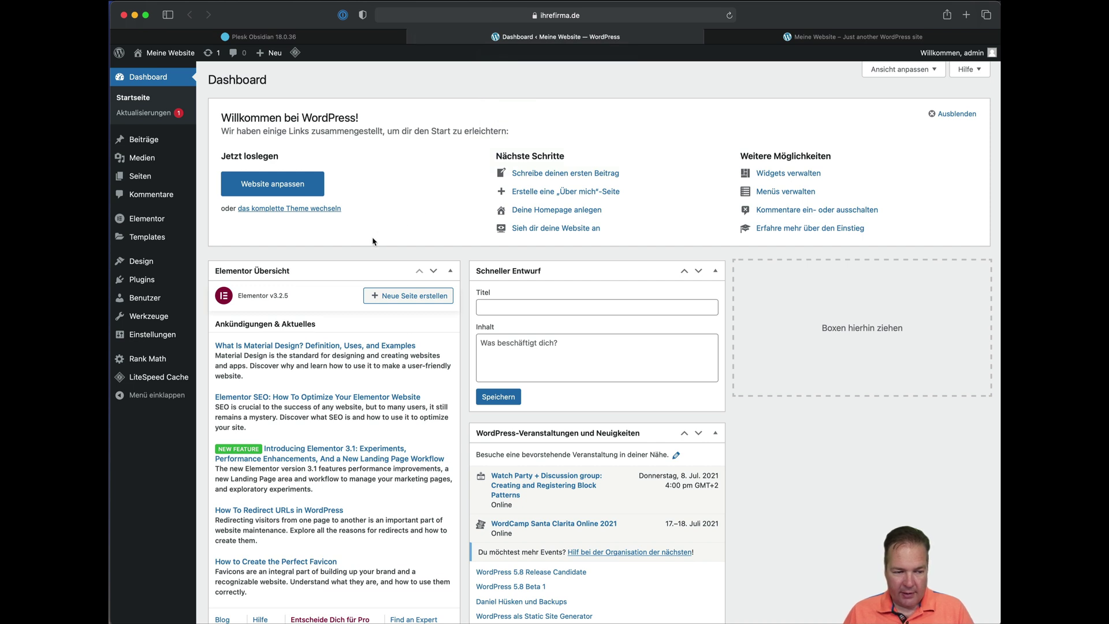
mouse_move(159, 259)
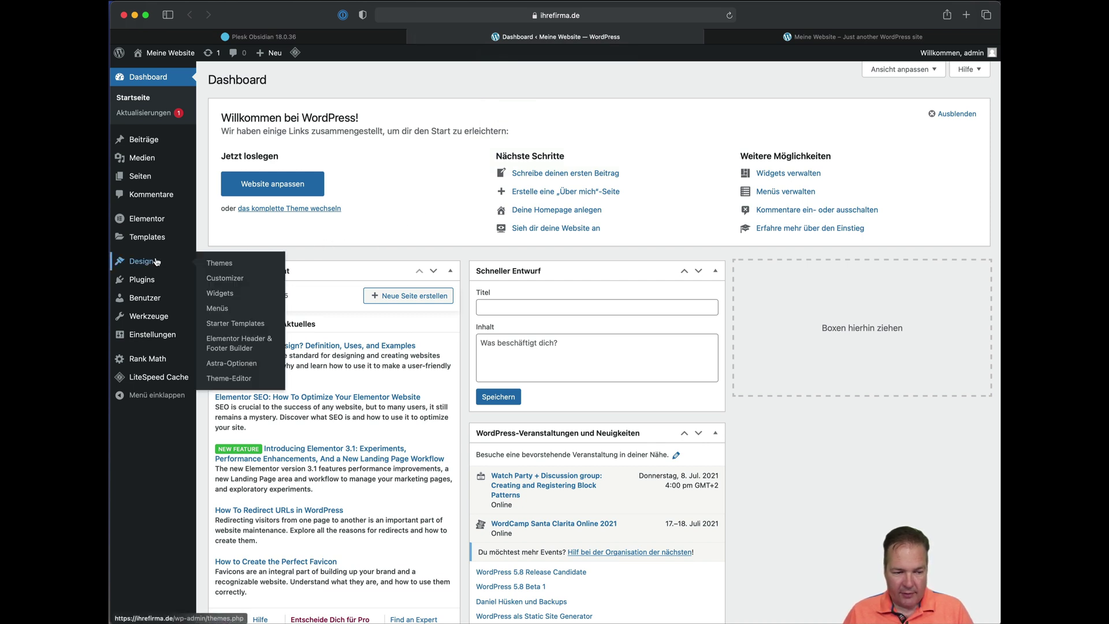
Open Starter Templates for Elementor, filter to Free, and scroll down to Pet Services.
left_click(252, 324)
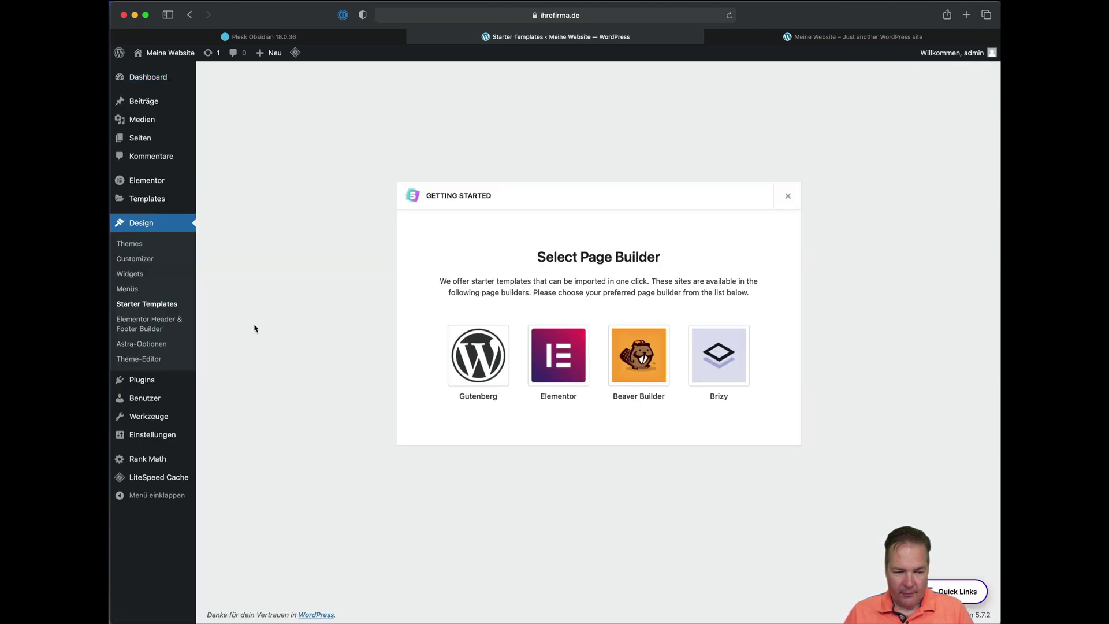
left_click(571, 365)
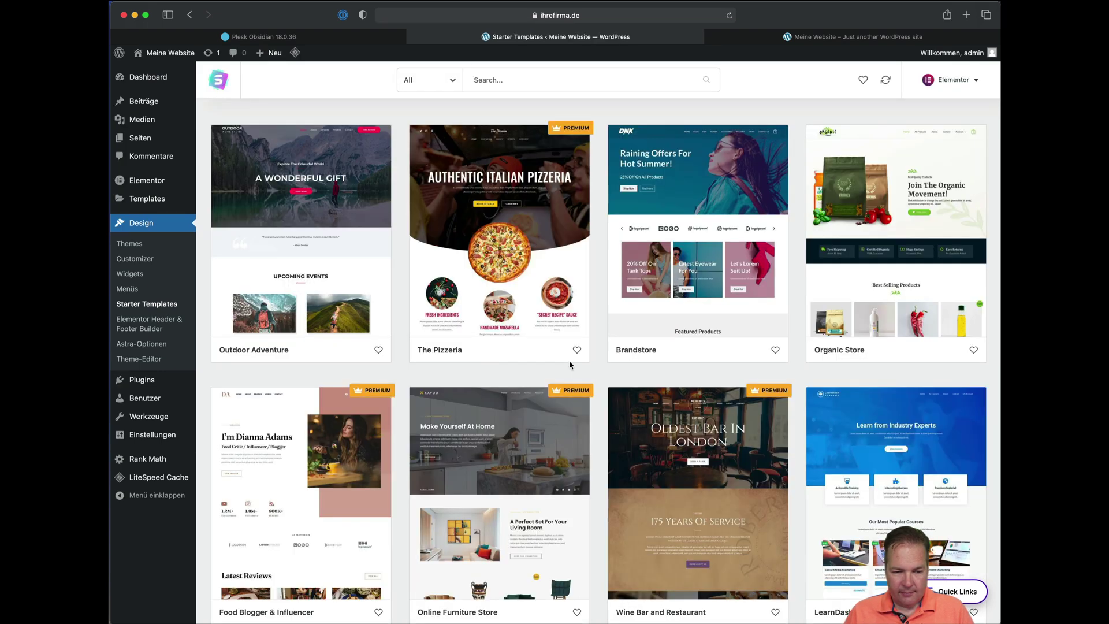
left_click(453, 84)
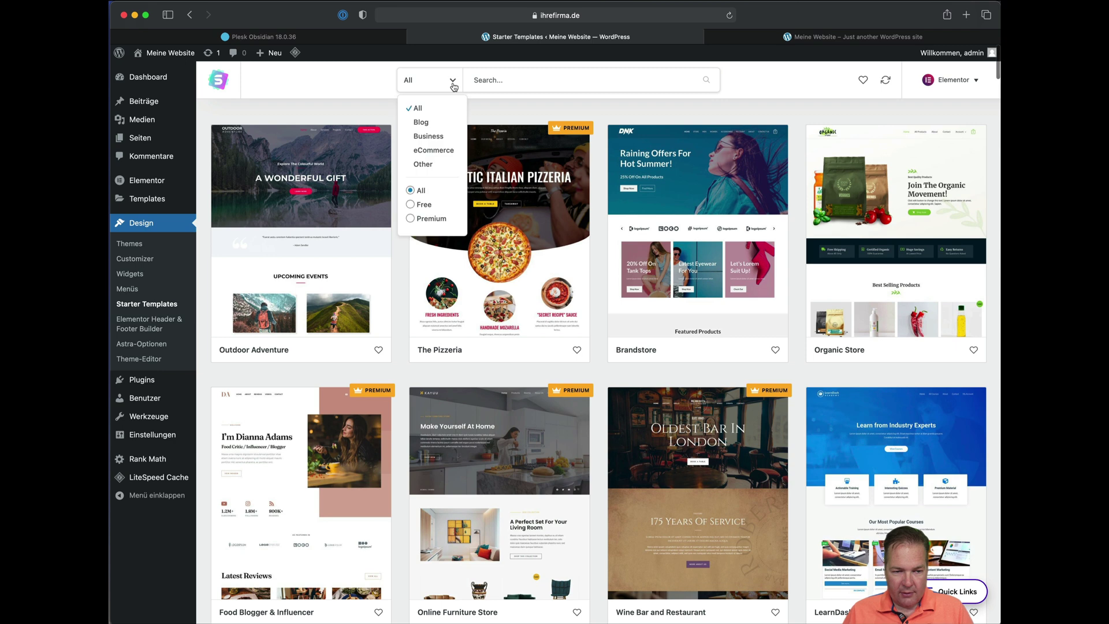
left_click(423, 206)
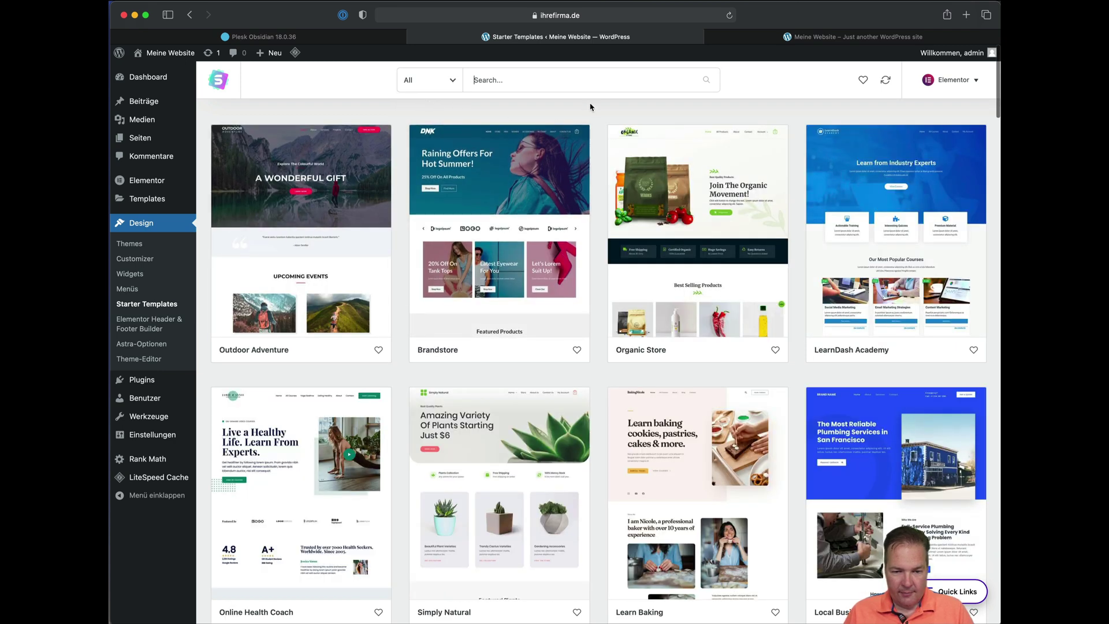
scroll(593, 186, "down", 10)
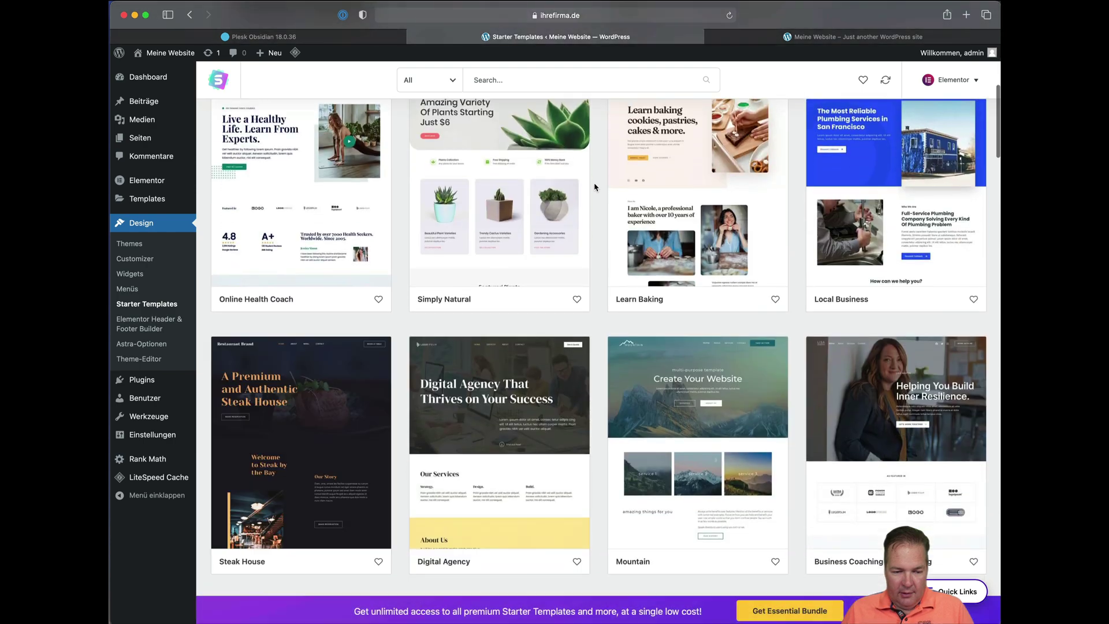
scroll(594, 186, "down", 10)
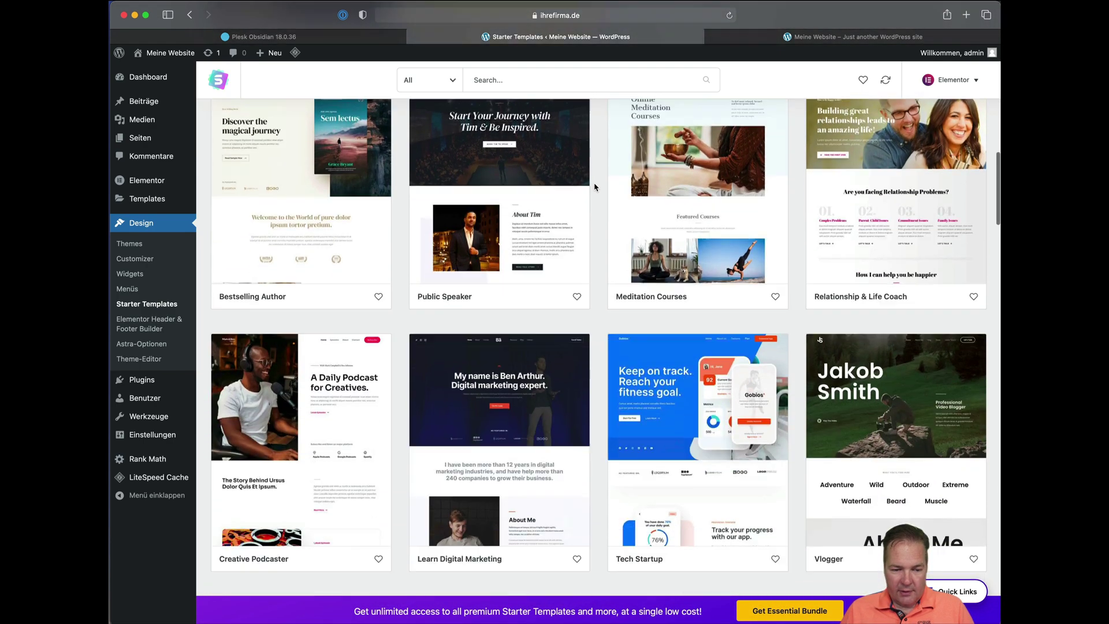
scroll(595, 186, "down", 8)
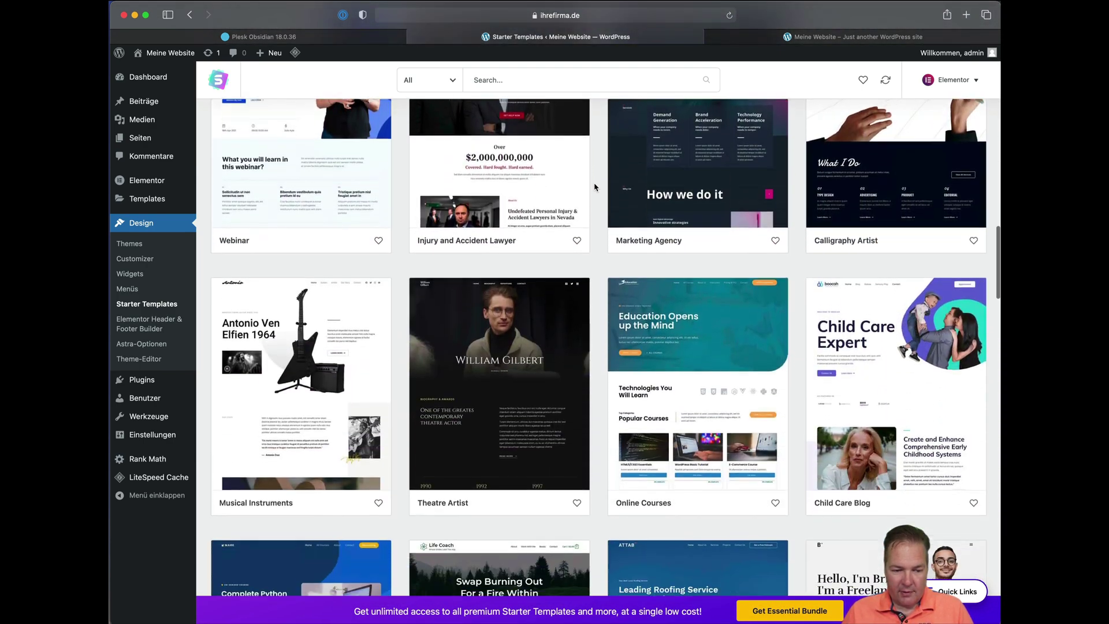
scroll(594, 186, "down", 10)
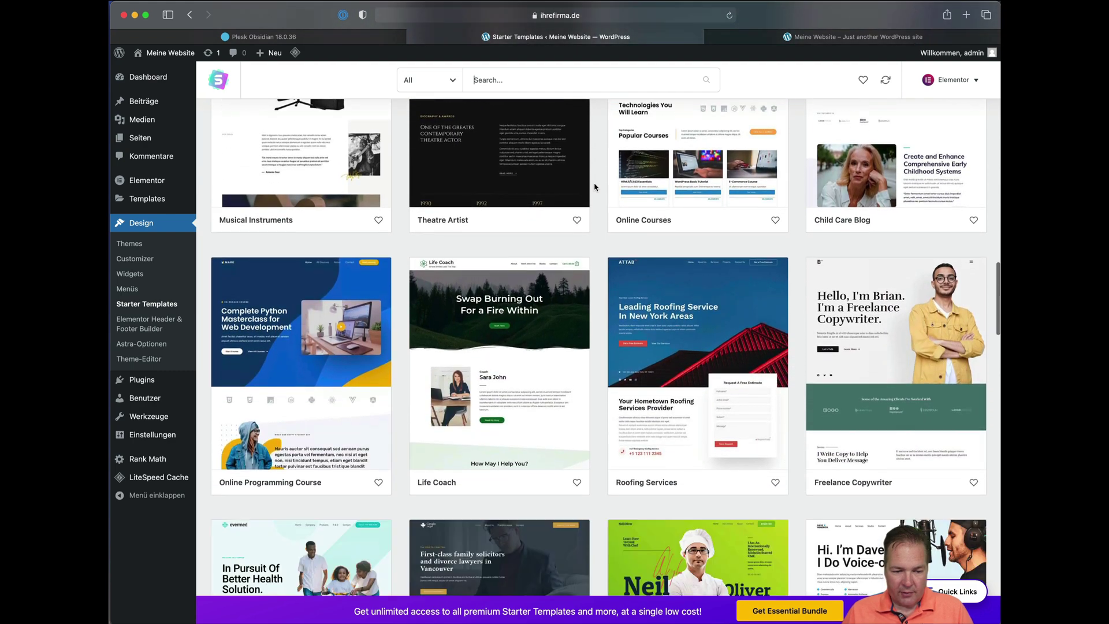
scroll(594, 186, "down", 10)
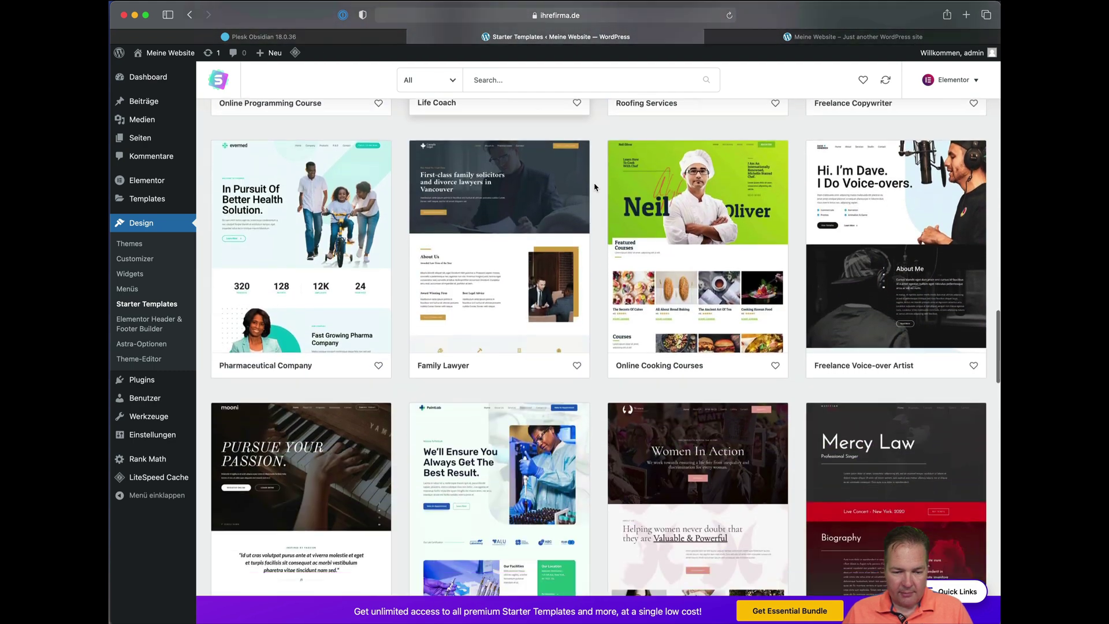
scroll(595, 186, "down", 10)
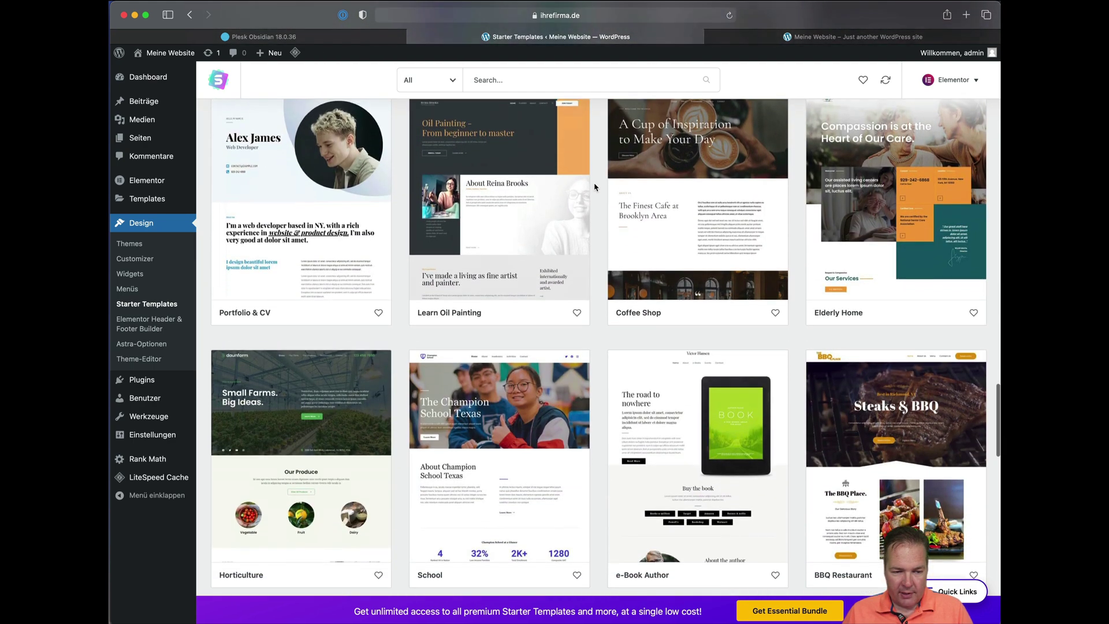
scroll(596, 234, "down", 5)
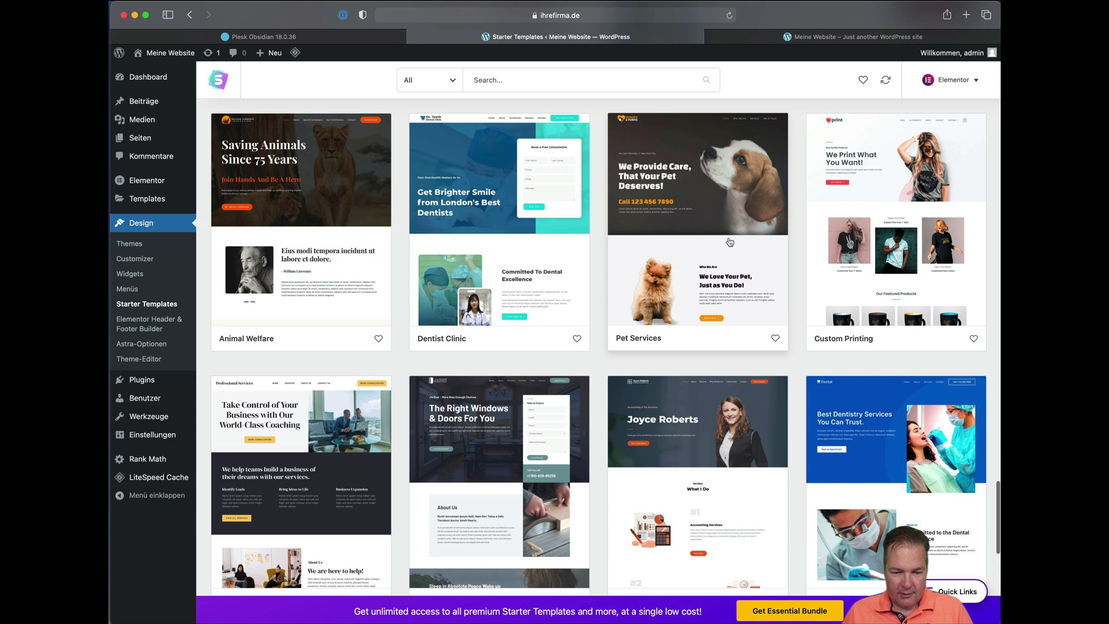
Open the Pet Services template and choose 'Import Complete Site'.
left_click(730, 242)
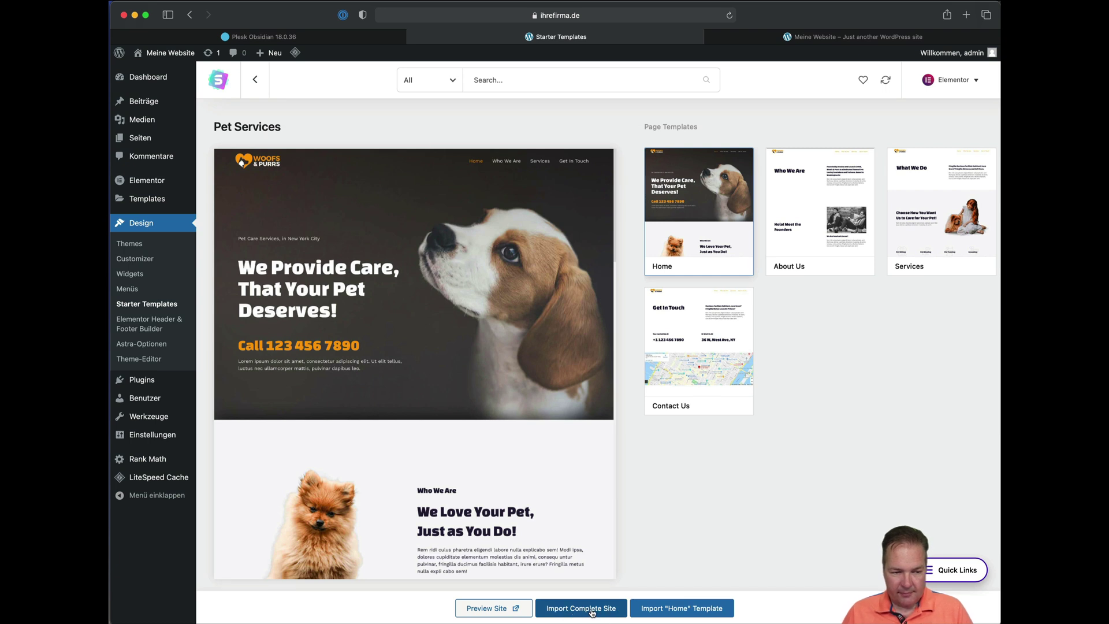
left_click(591, 613)
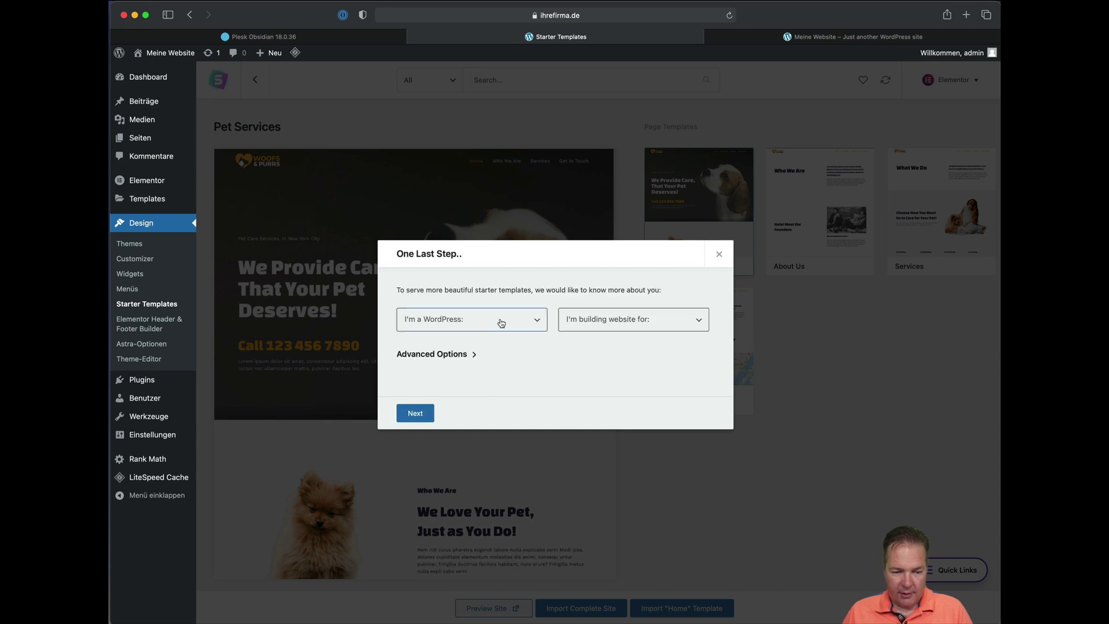
Answer the import questions: Beginner experience level, site built for Myself/My company.
left_click(535, 328)
left_click(485, 327)
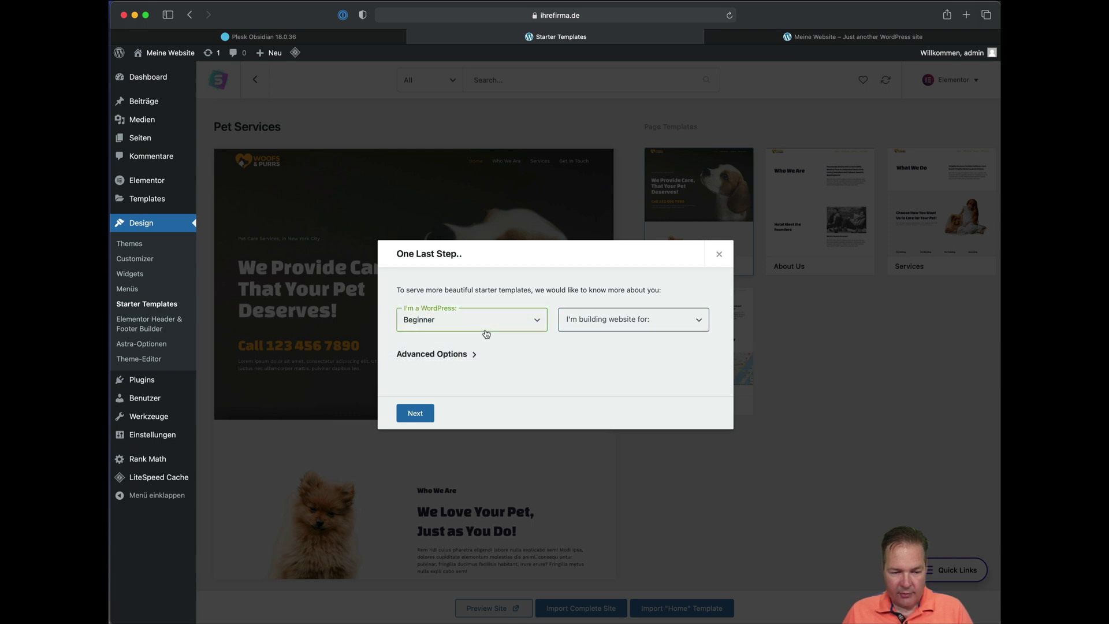
left_click(617, 332)
left_click(619, 327)
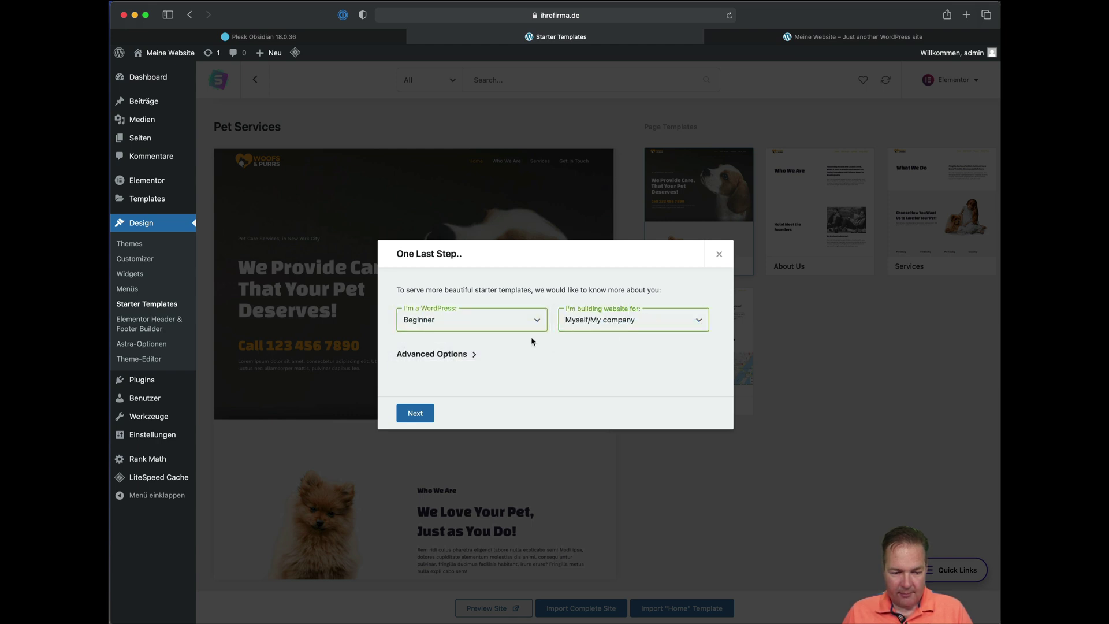
left_click(419, 412)
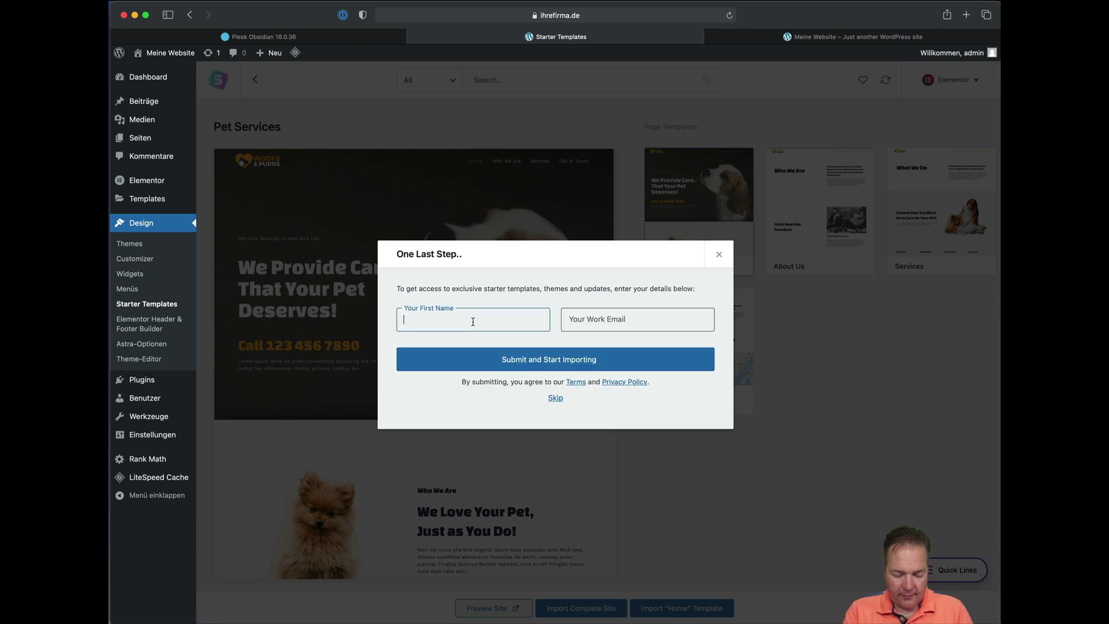
Enter a work e-mail address, then skip sign-up to start the import.
key("Tab")
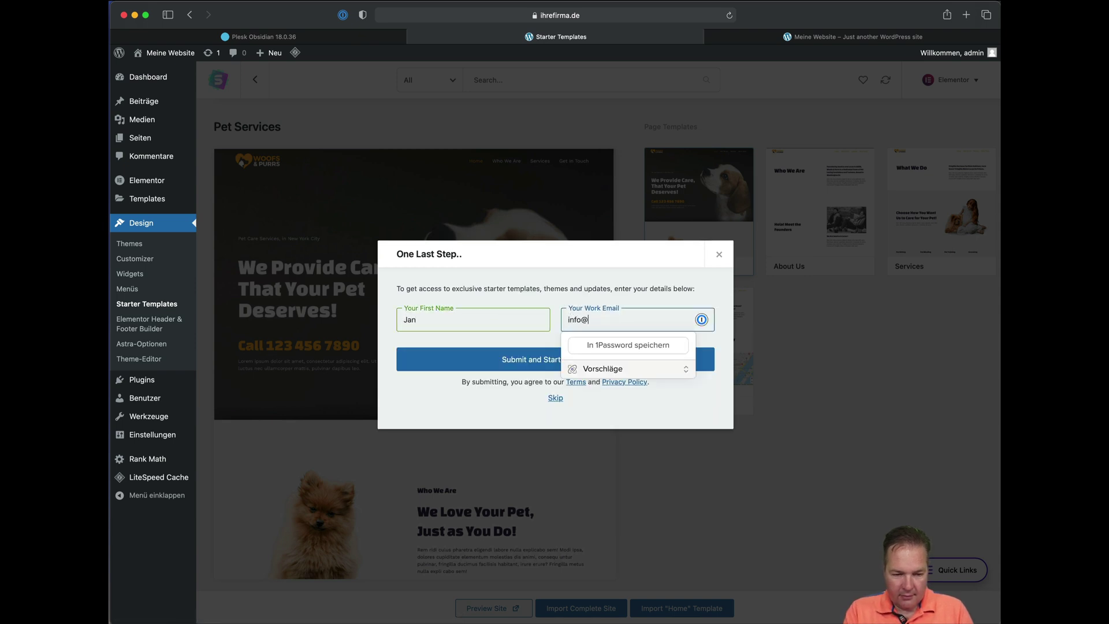
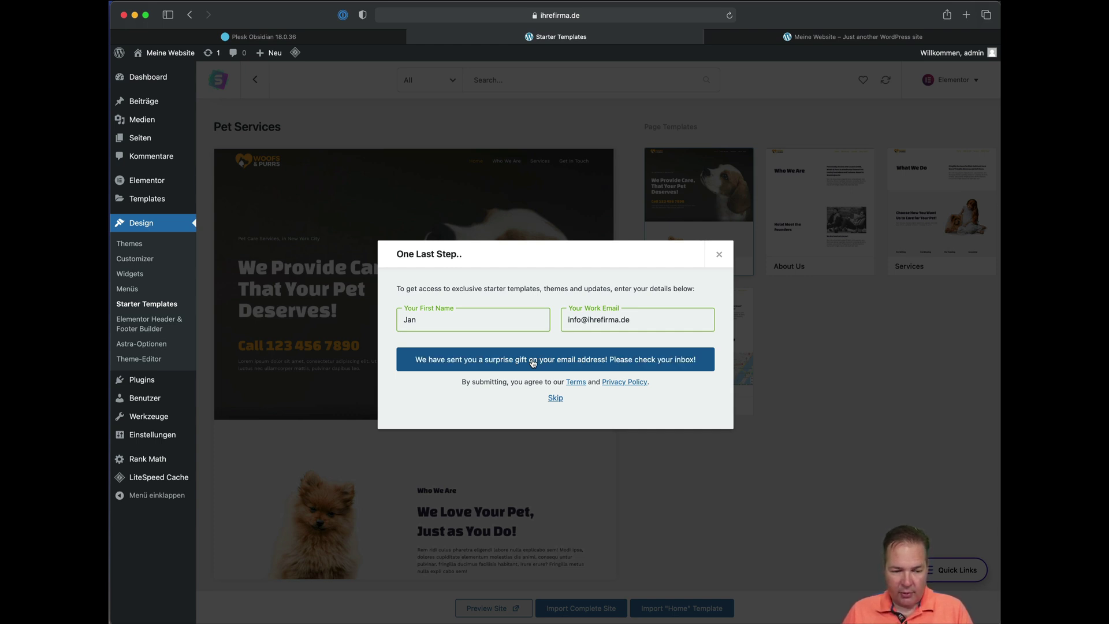
left_click(555, 398)
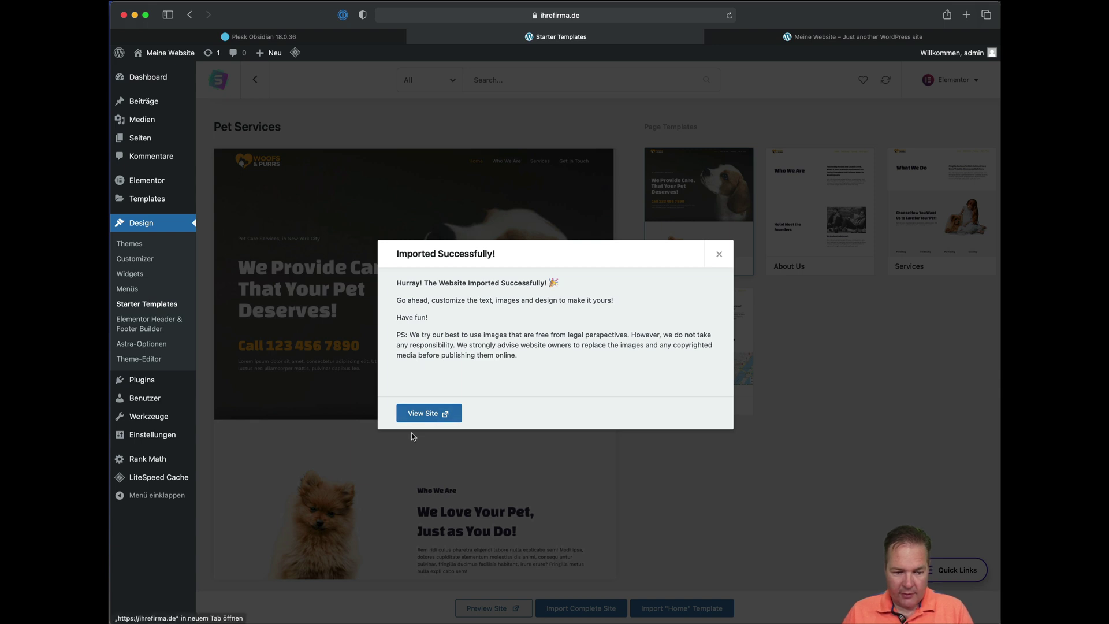
View the imported site in a new tab and scroll through its home page.
left_click(450, 413)
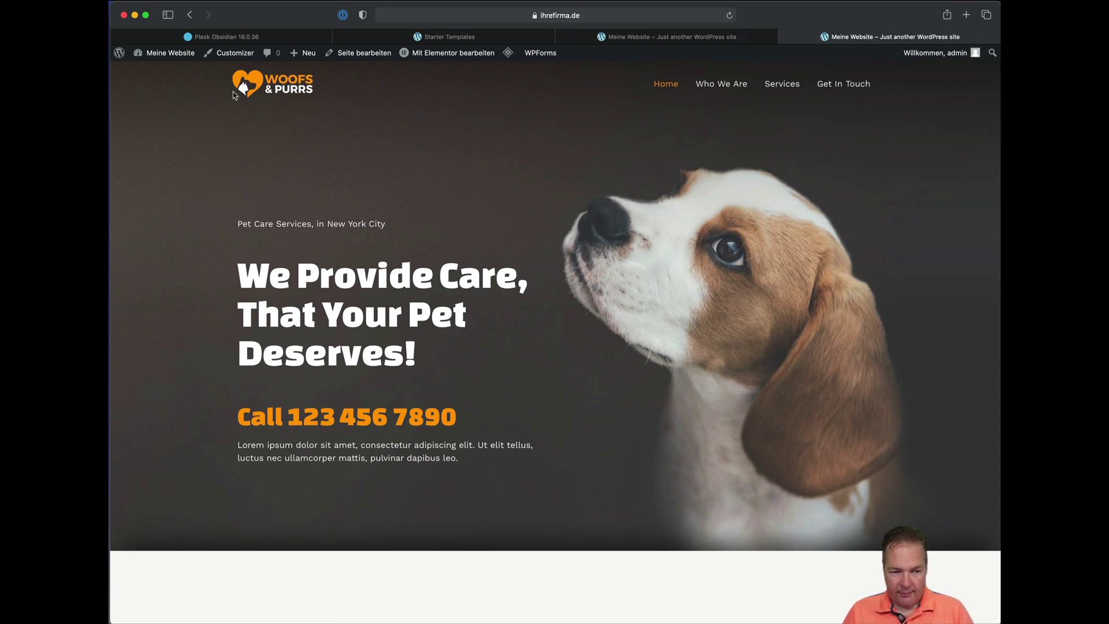
scroll(520, 144, "down", 20)
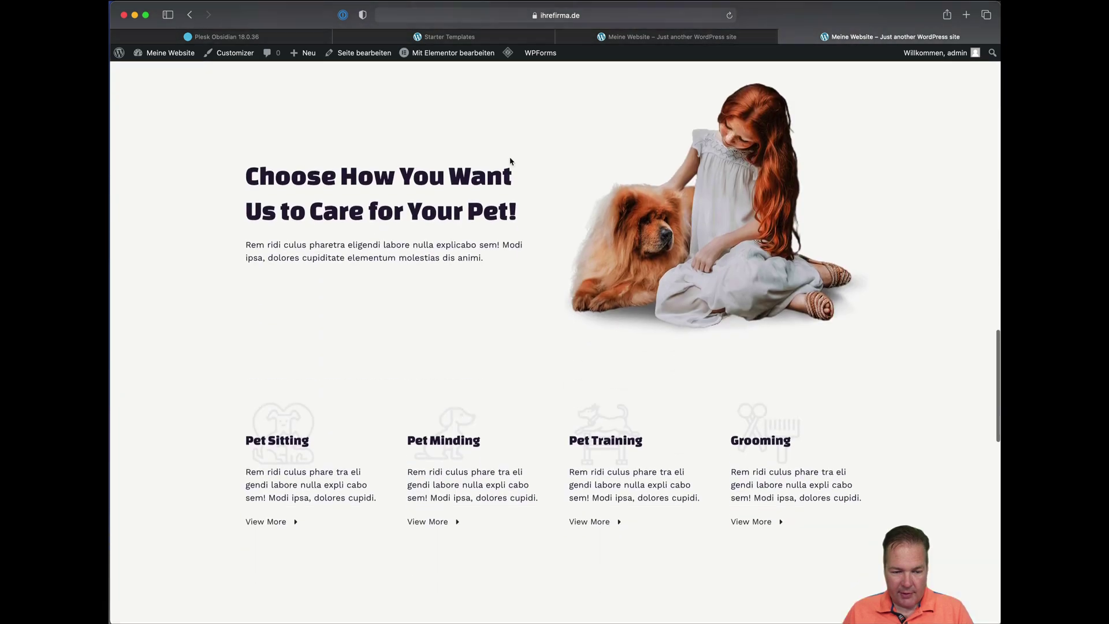
scroll(510, 161, "down", 10)
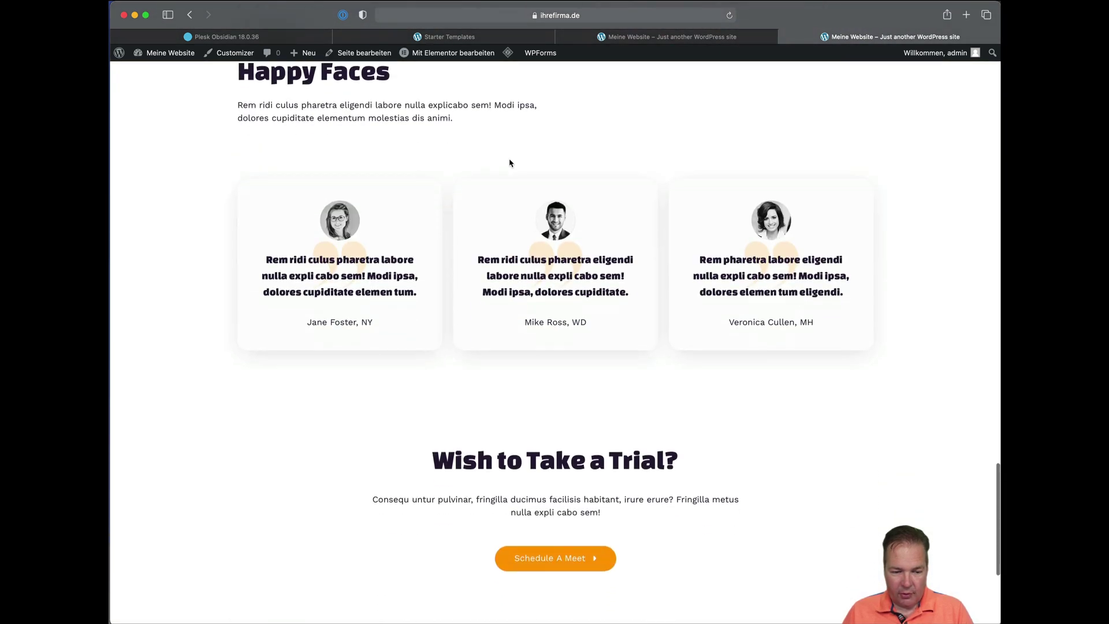
scroll(510, 164, "down", 5)
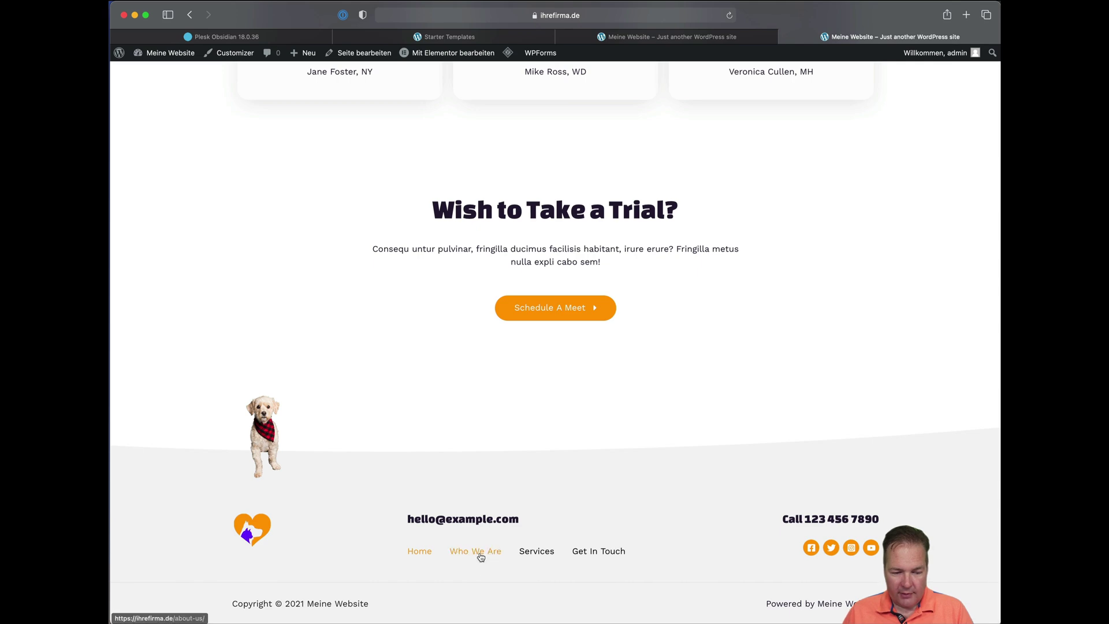
scroll(480, 554, "up", 20)
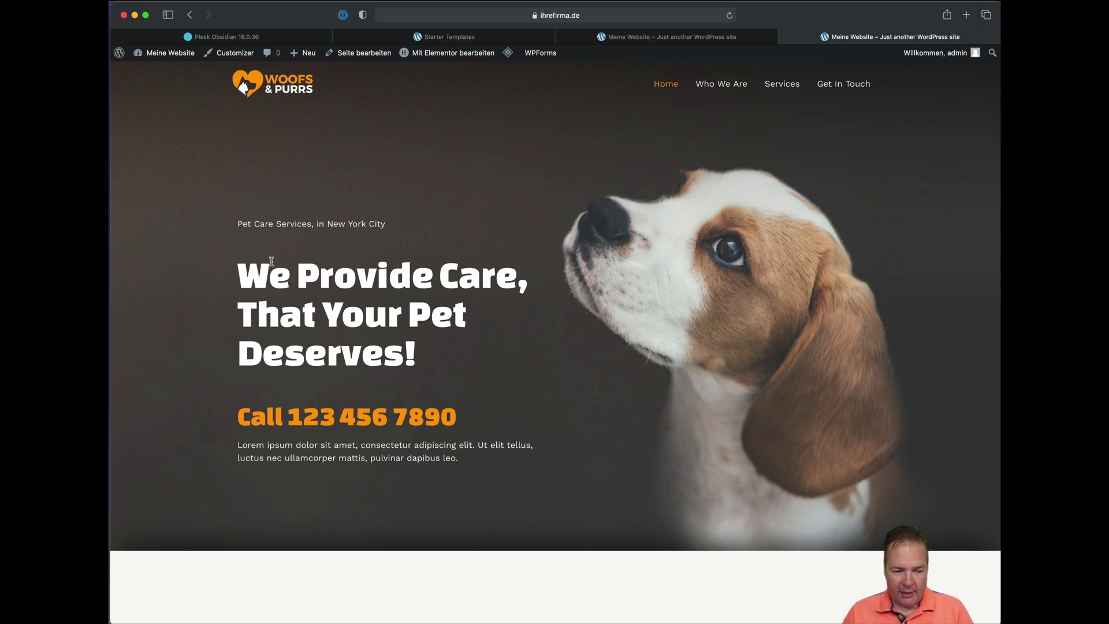
scroll(609, 331, "down", 10)
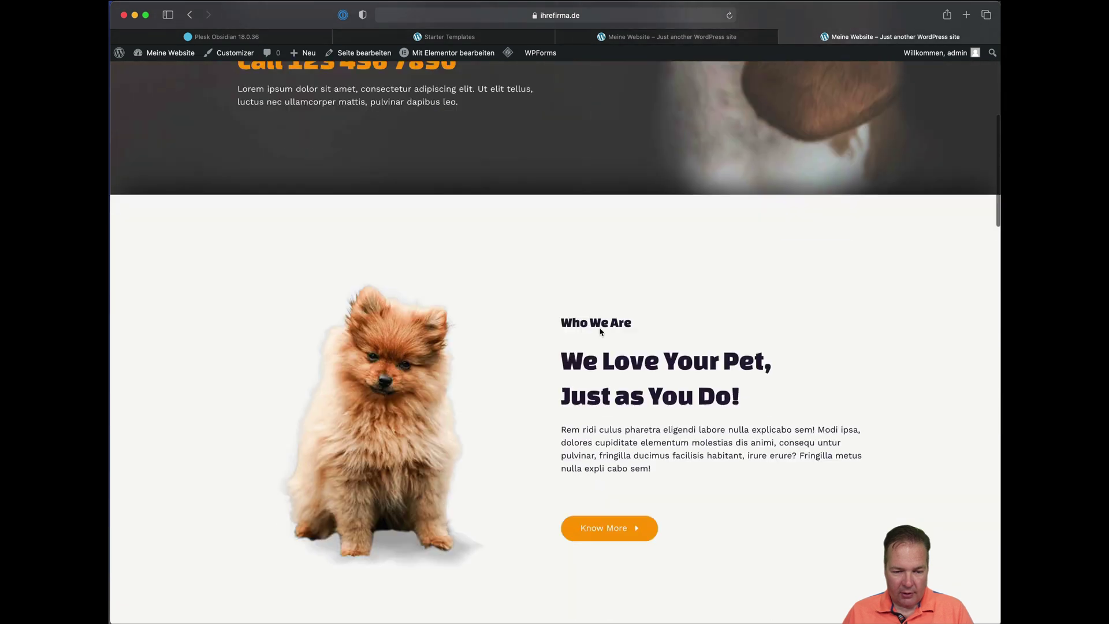
right_click(517, 333)
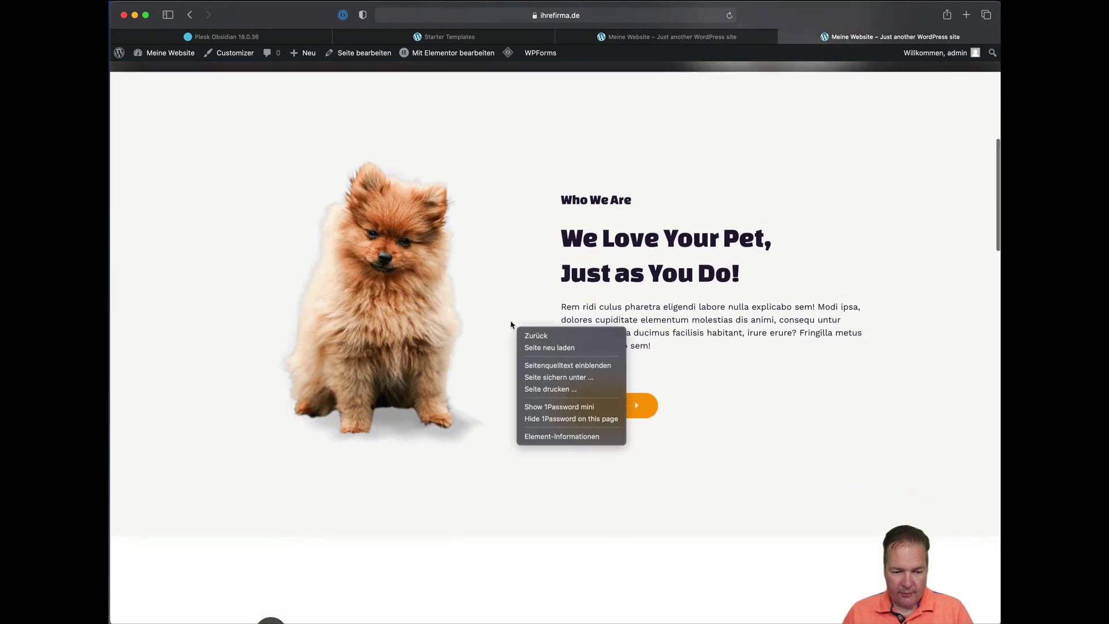
left_click(528, 346)
Browse the Who We Are page, then scroll through the Services page to its FAQs.
left_click(737, 92)
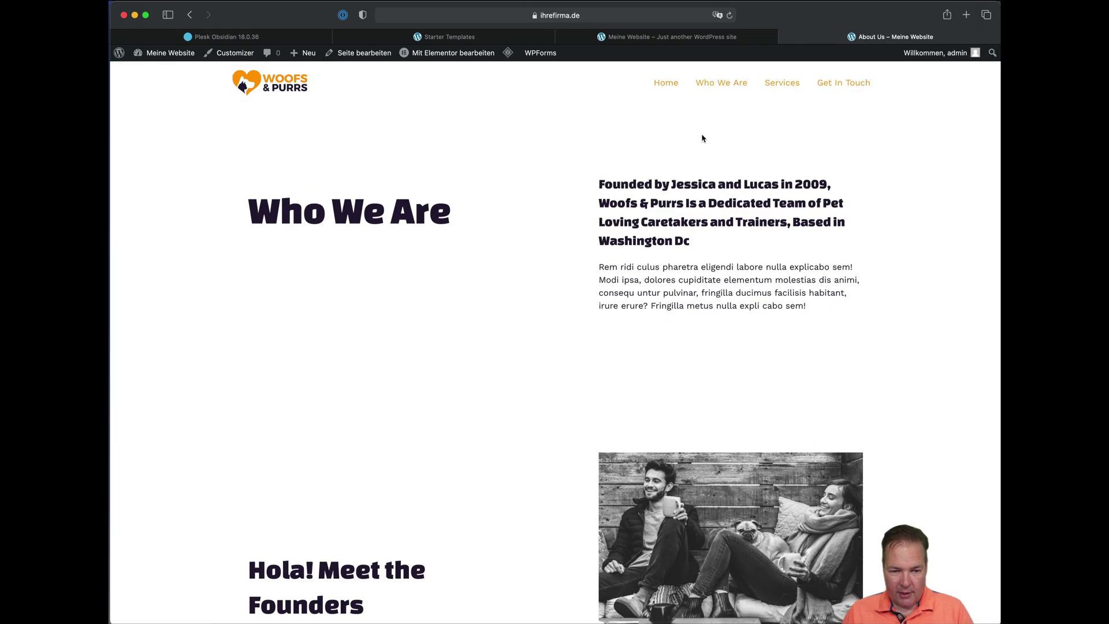
scroll(705, 136, "down", 15)
scroll(705, 136, "up", 15)
left_click(783, 87)
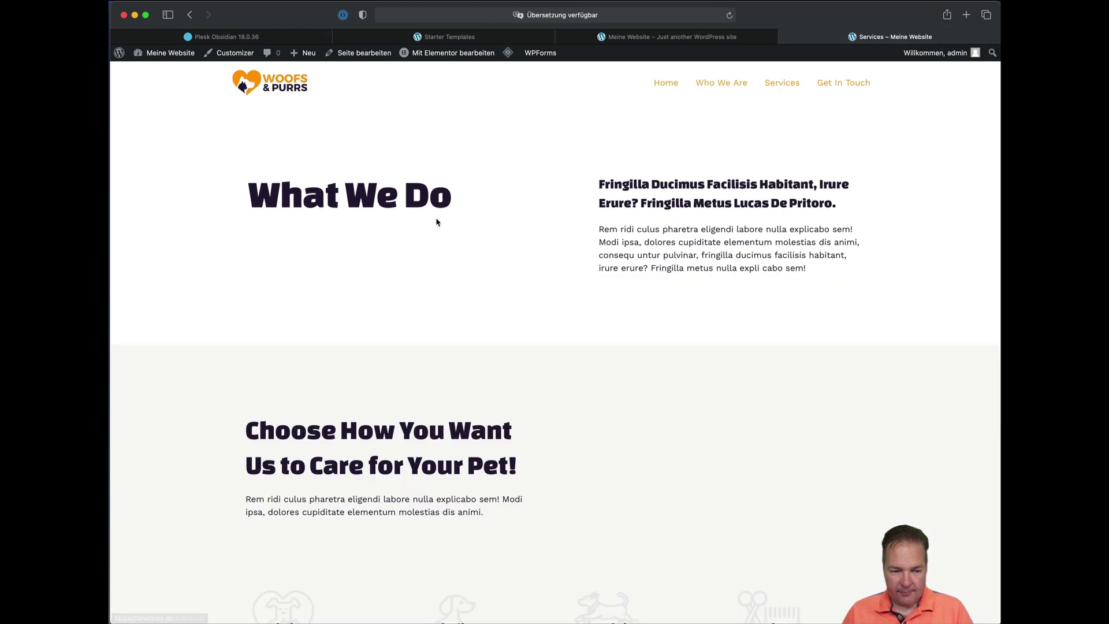
scroll(512, 254, "down", 12)
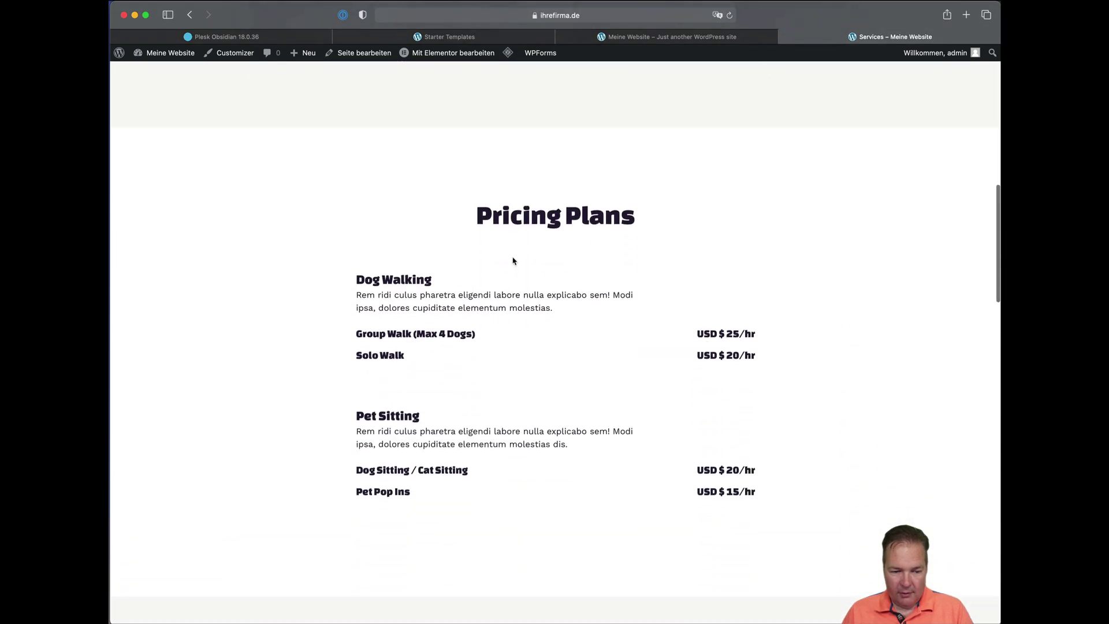
scroll(513, 260, "down", 12)
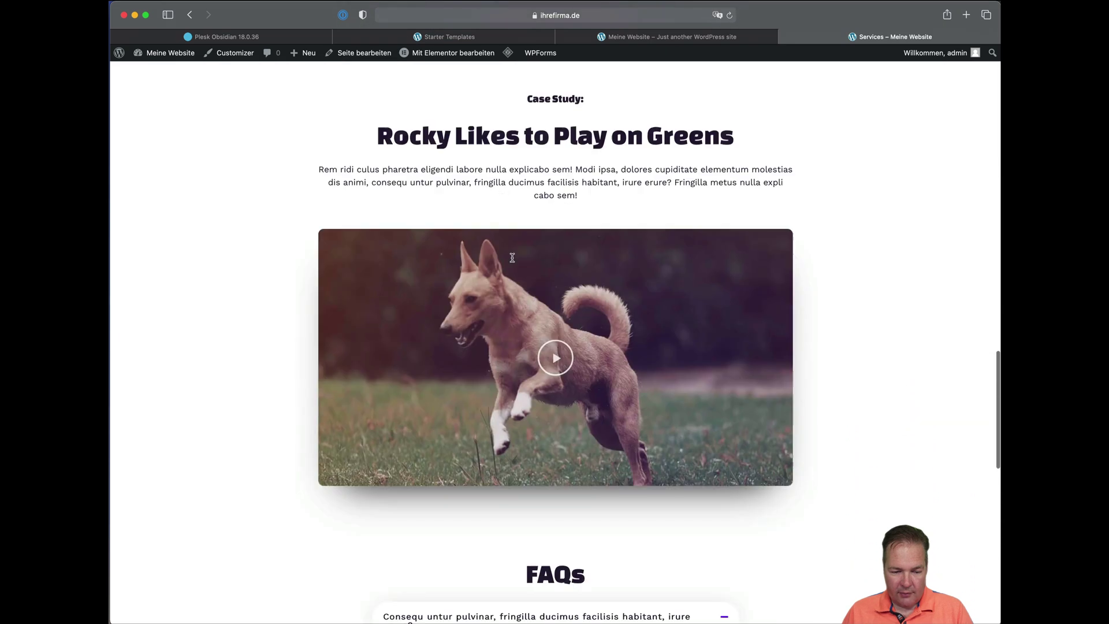
scroll(513, 327, "down", 5)
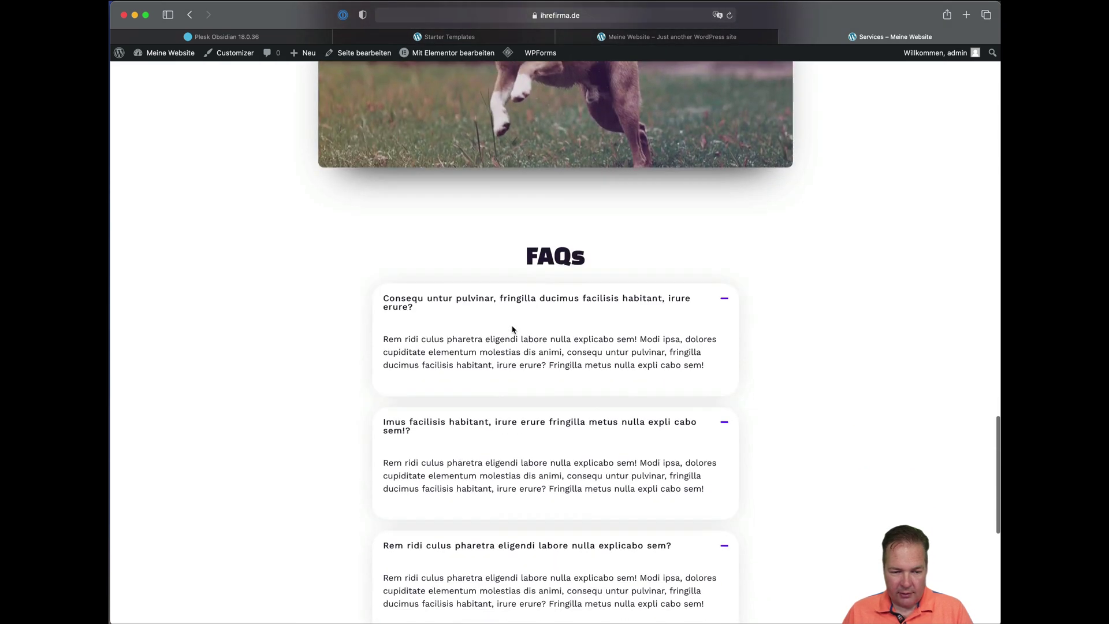
scroll(511, 330, "down", 4)
scroll(511, 331, "up", 8)
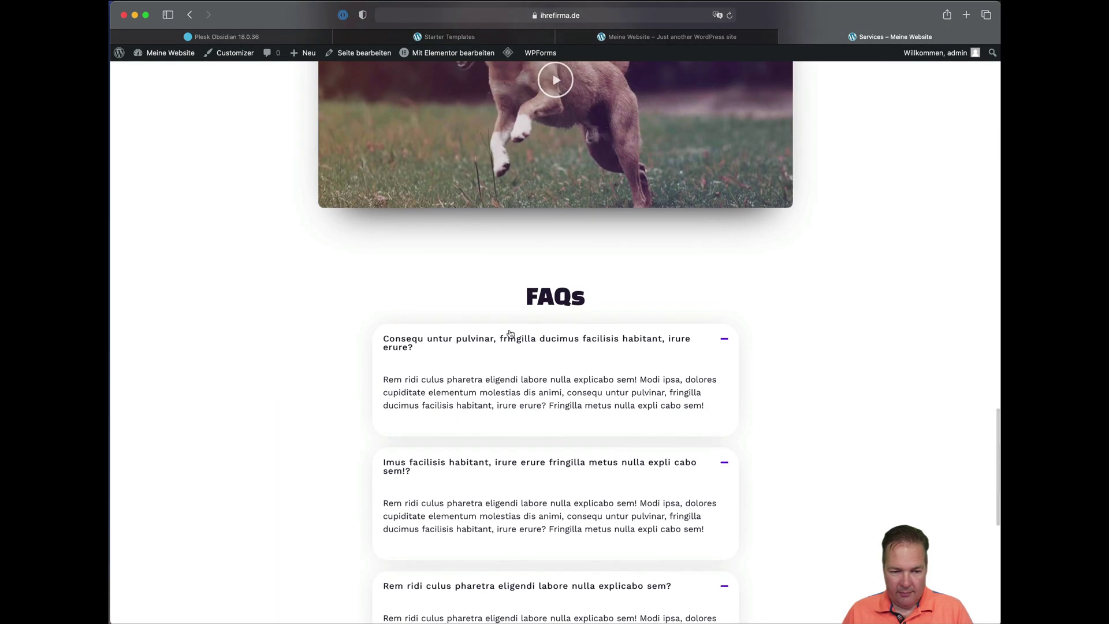
In Elementor, replace the Pet Minding description with 'Hier steht mein Text'.
mouse_move(457, 56)
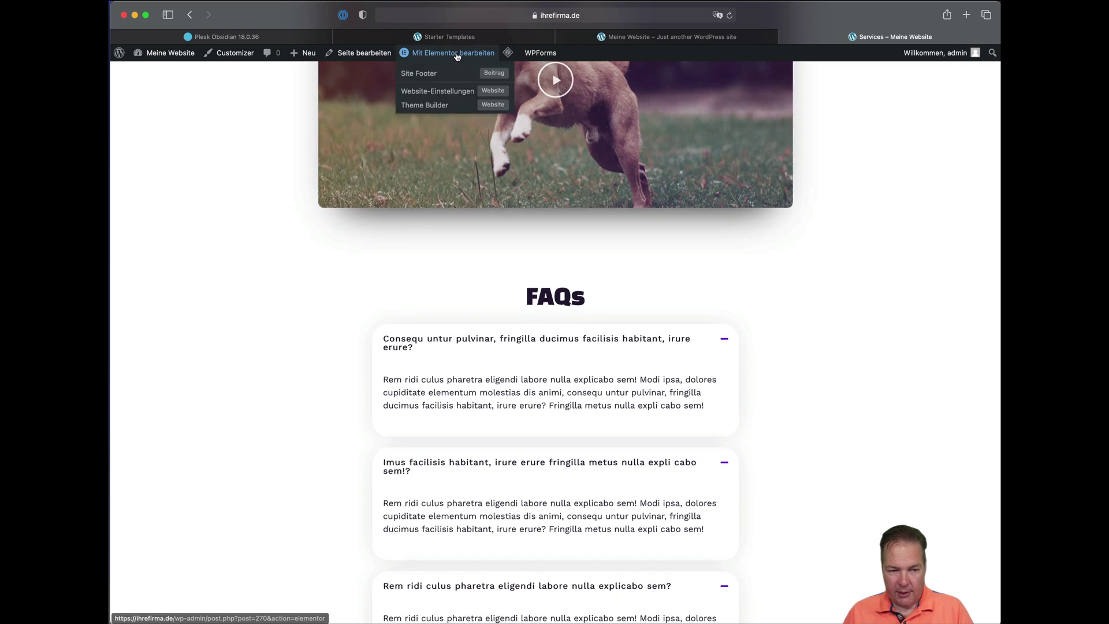
left_click(457, 56)
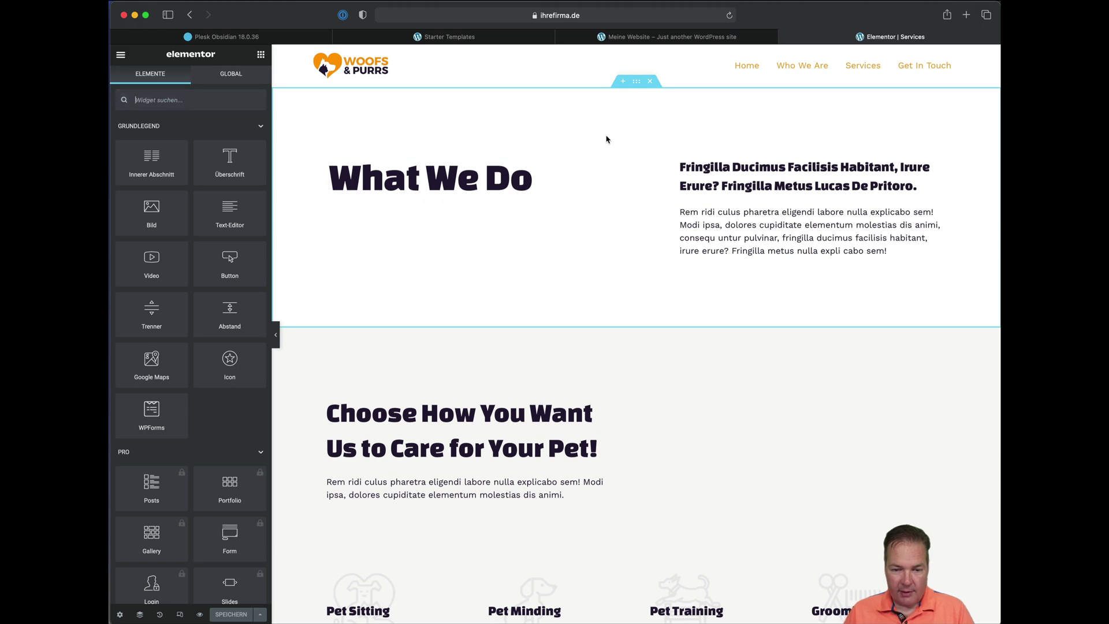
scroll(633, 183, "down", 8)
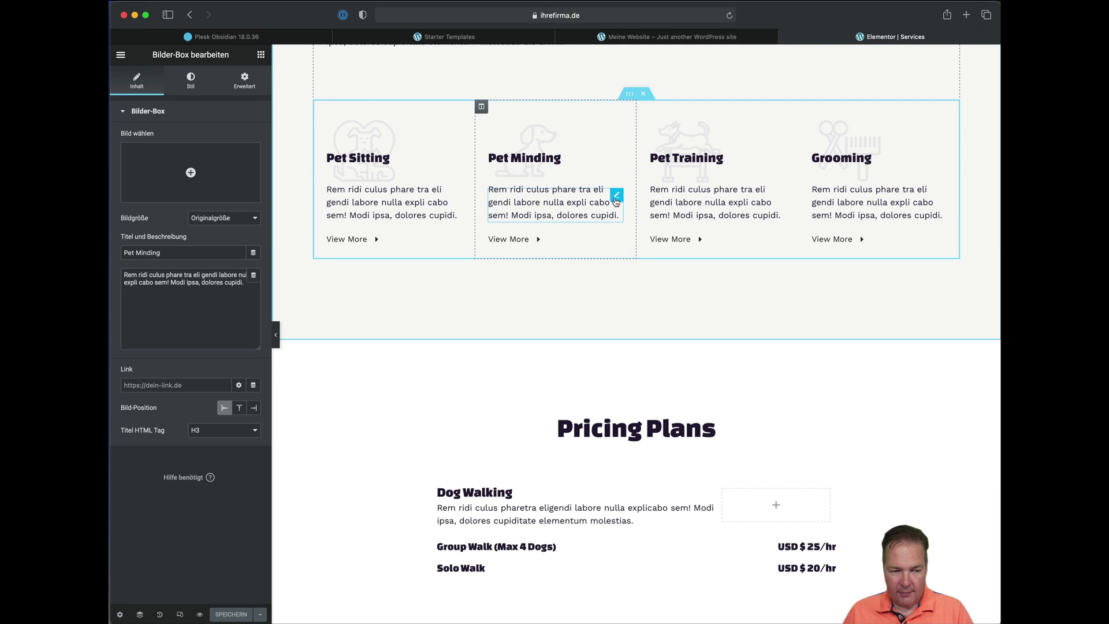
left_click(163, 284)
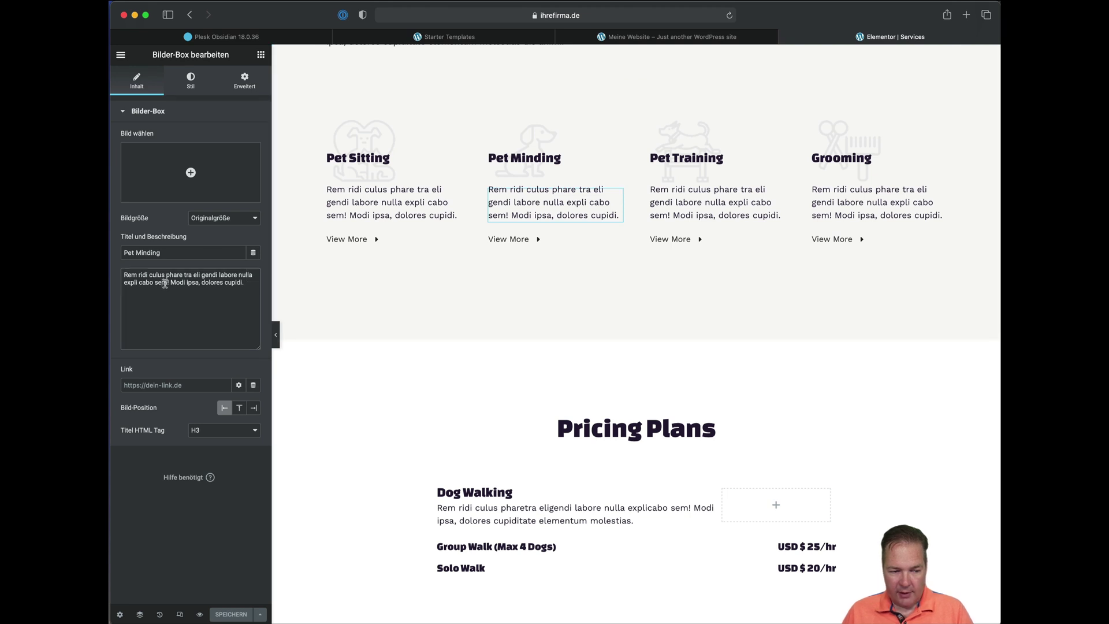
key("super+a")
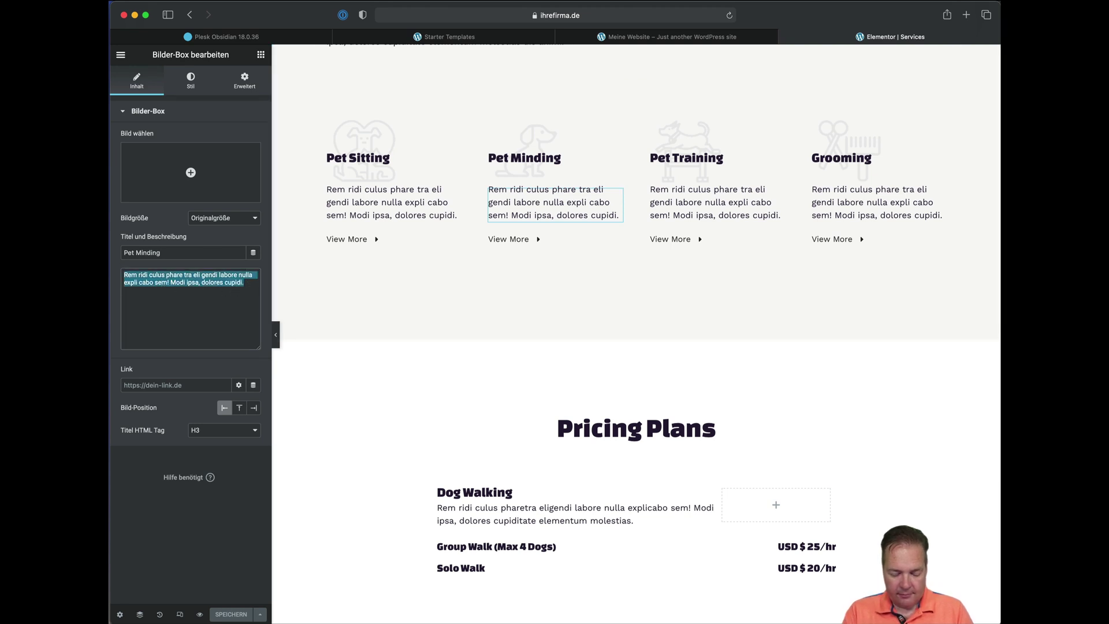
type("Hier steht mein ")
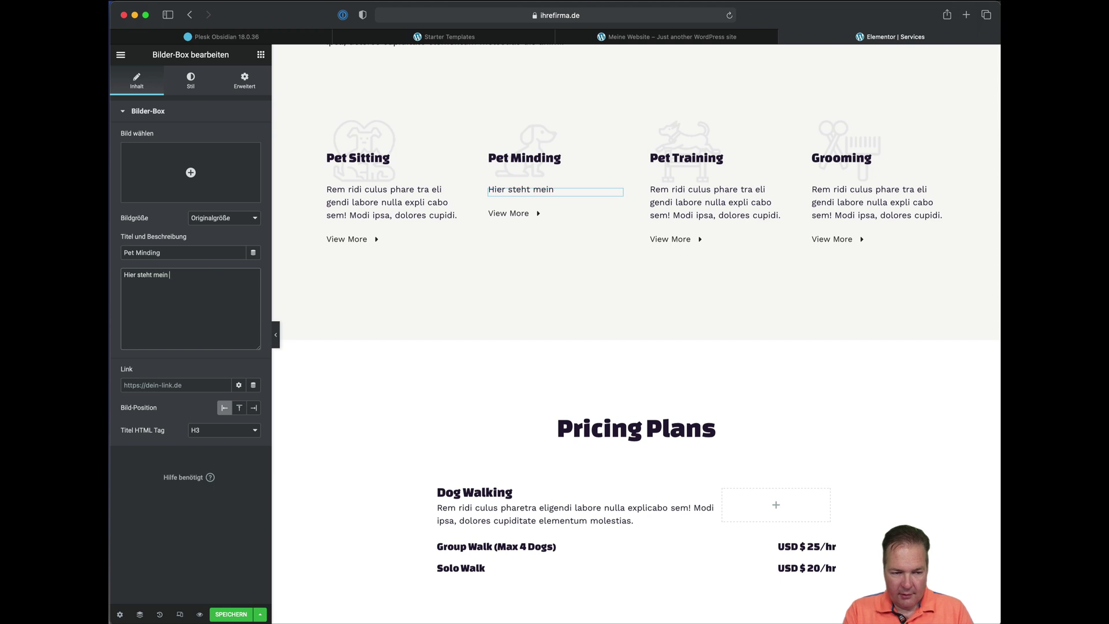
type("Text.")
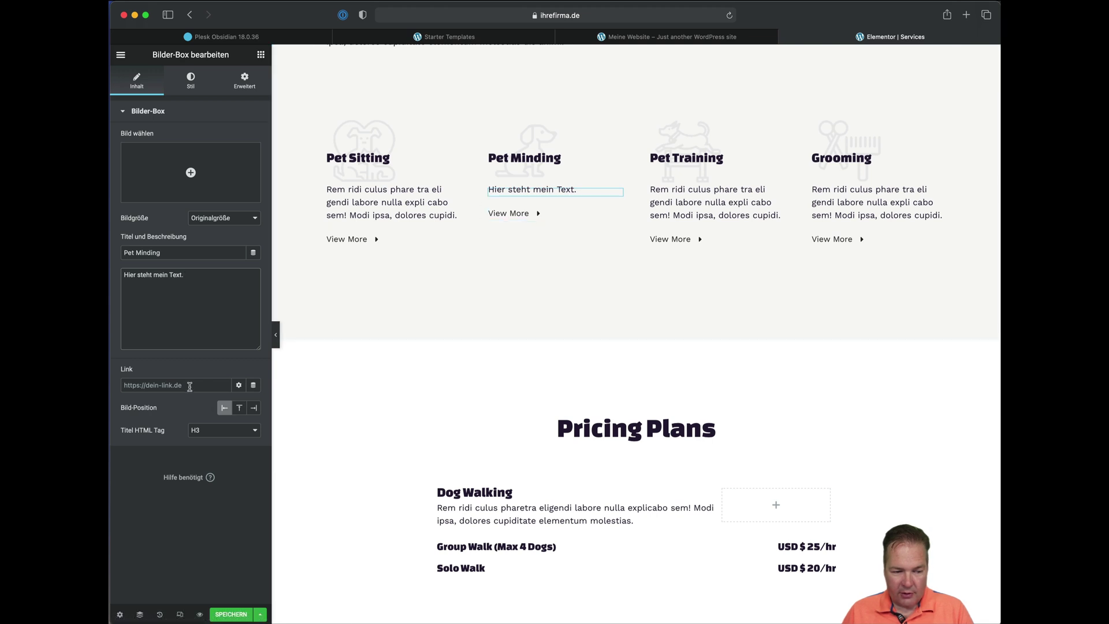
left_click(190, 387)
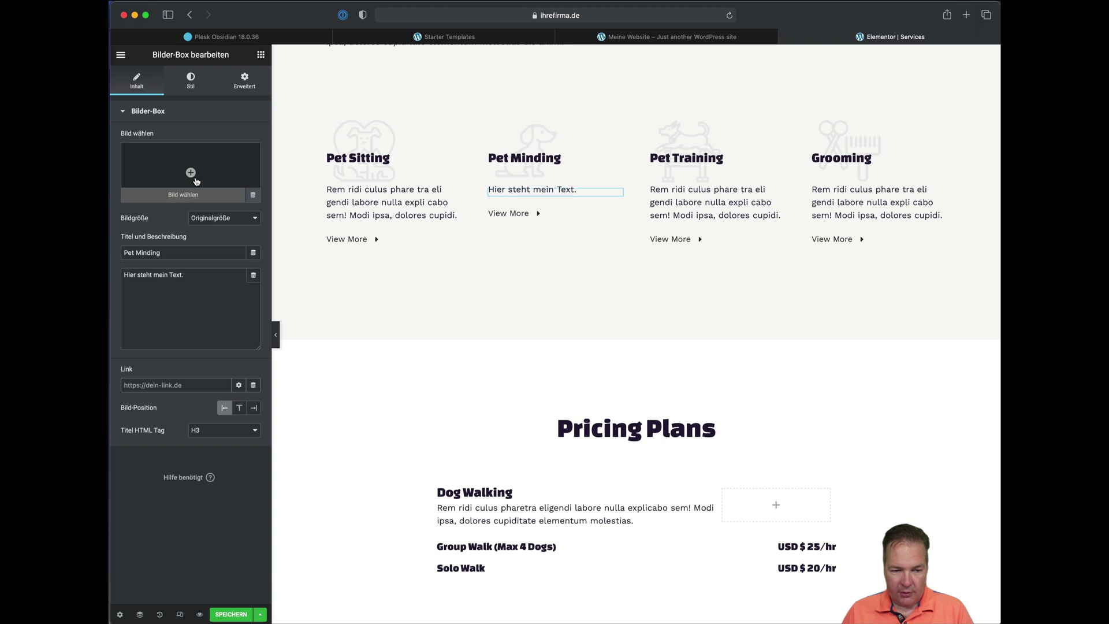